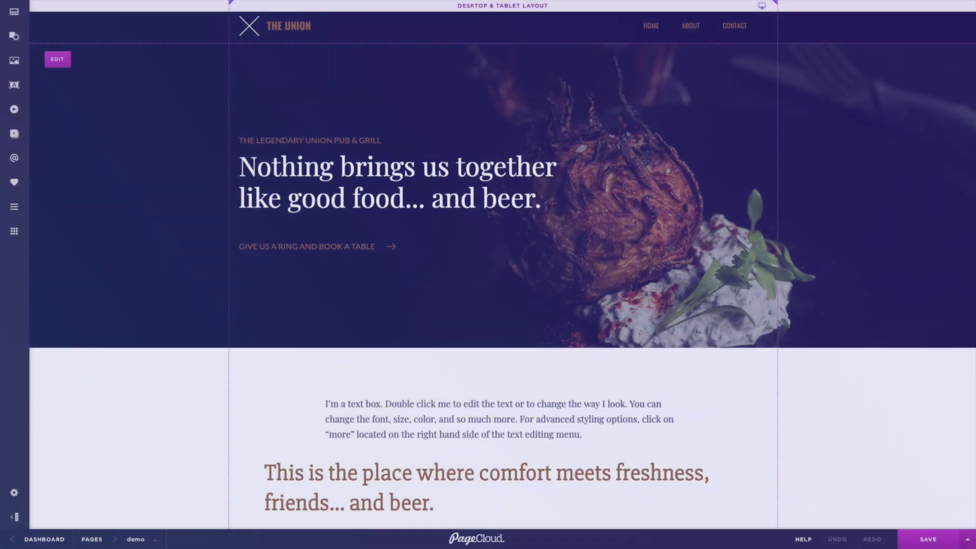
# Step: Scroll down through The Union restaurant page and back up to the hero banner
pyautogui.scroll(-3, 488, 274)
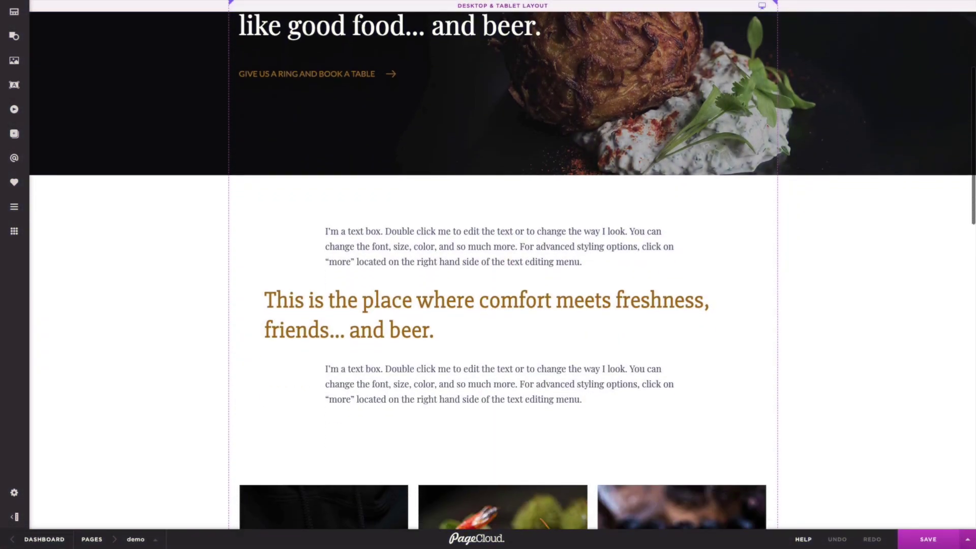
pyautogui.scroll(-10, 503, 275)
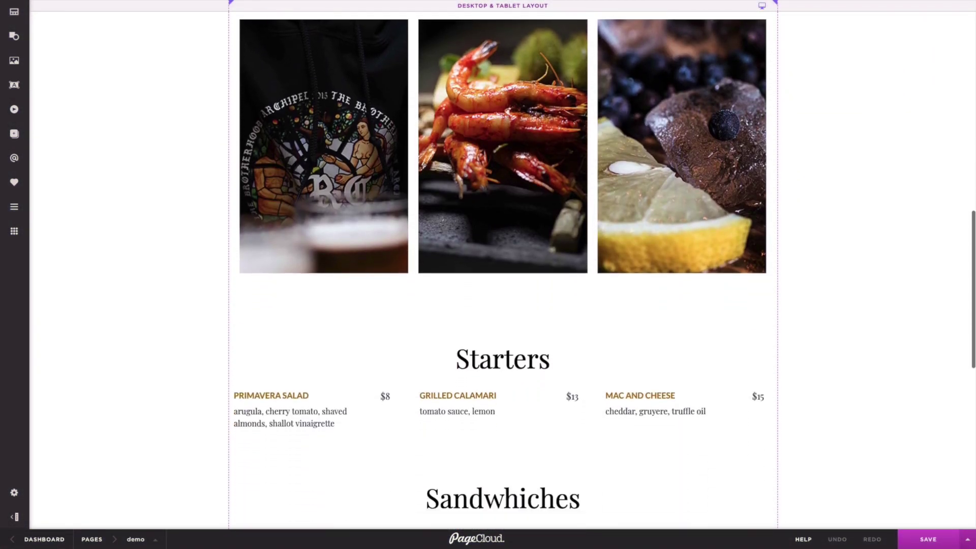
pyautogui.scroll(-10, 503, 275)
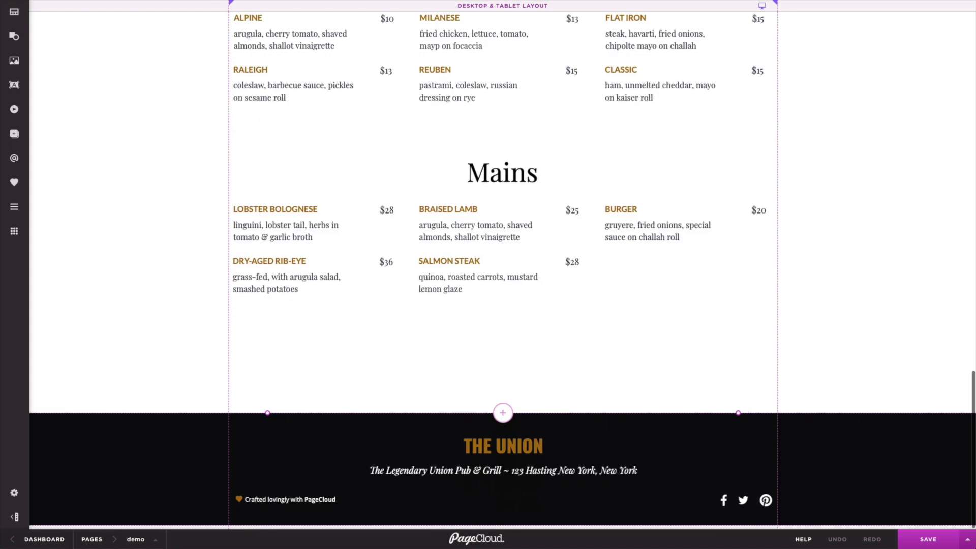
pyautogui.scroll(15, 502, 275)
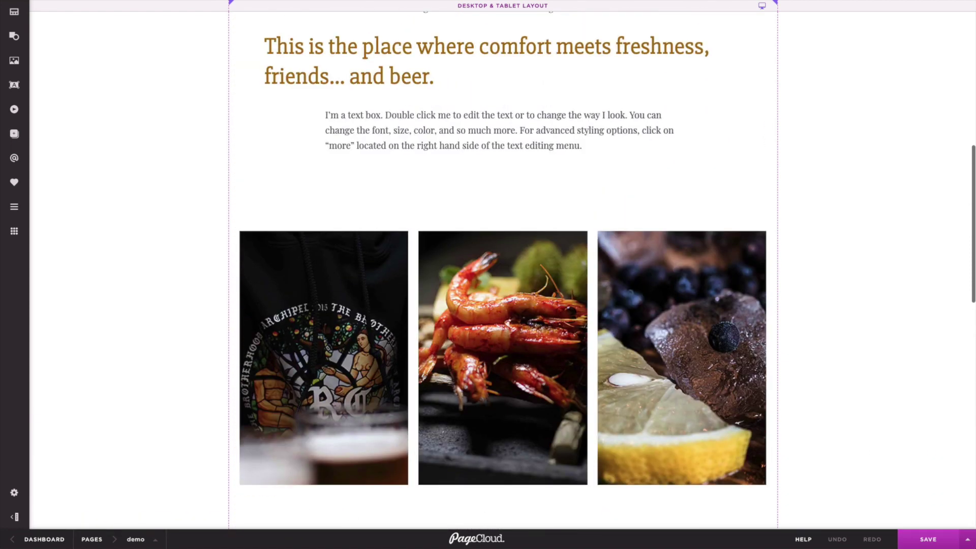
pyautogui.scroll(8, 503, 275)
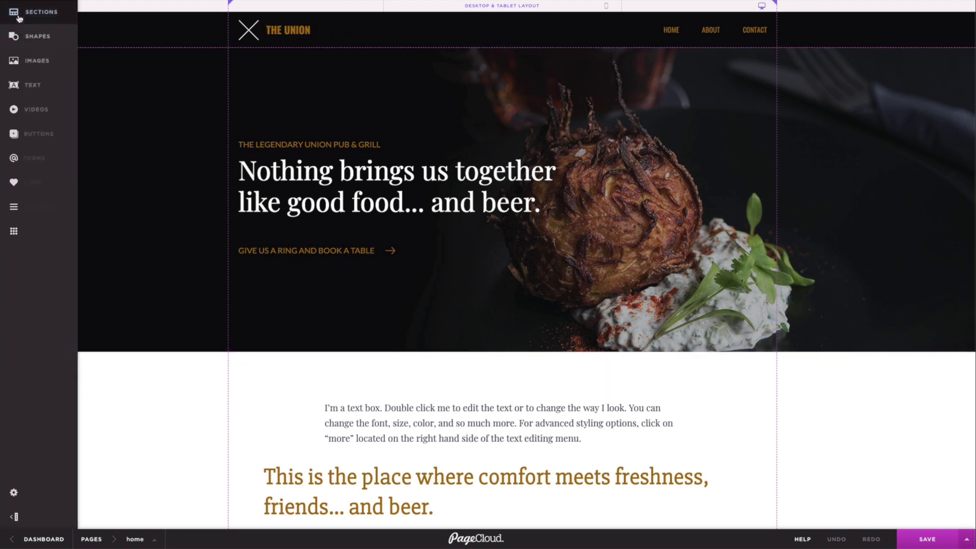
pyautogui.click(41, 11)
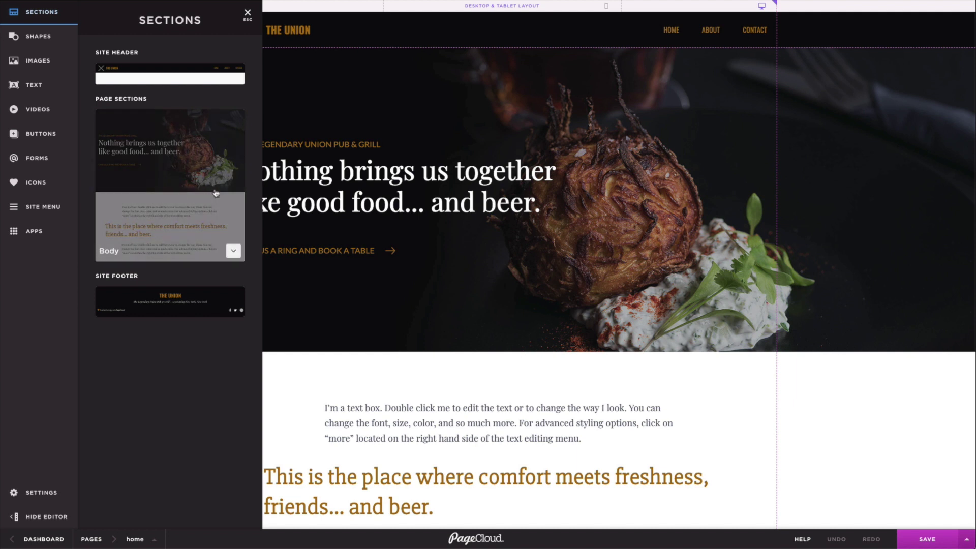
pyautogui.click(246, 13)
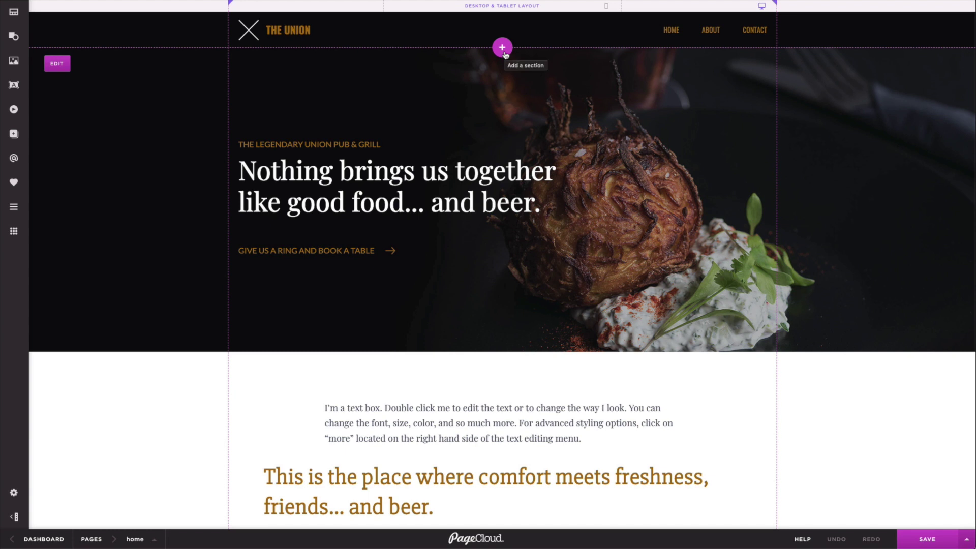
# Step: Insert a blank section between The Union's site header and the hero banner
pyautogui.click(504, 49)
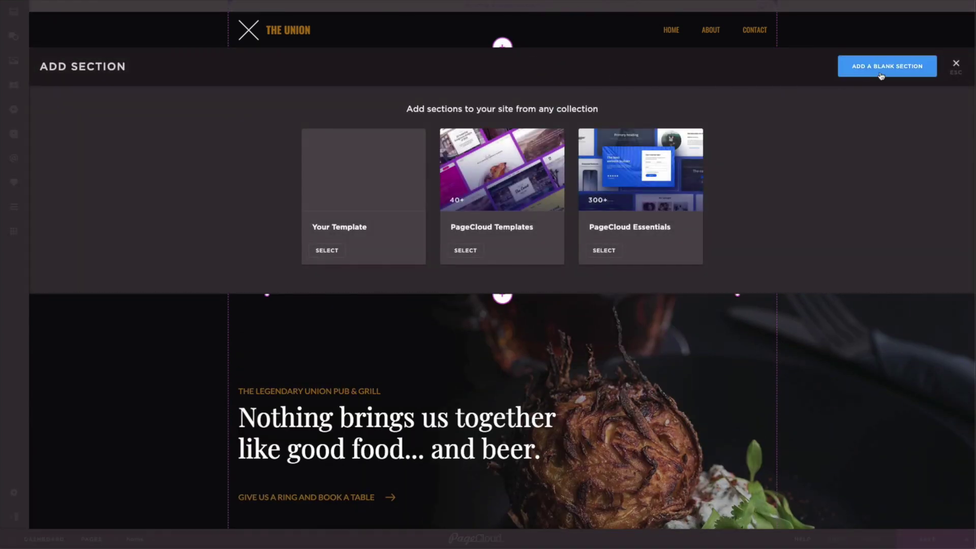
pyautogui.click(881, 76)
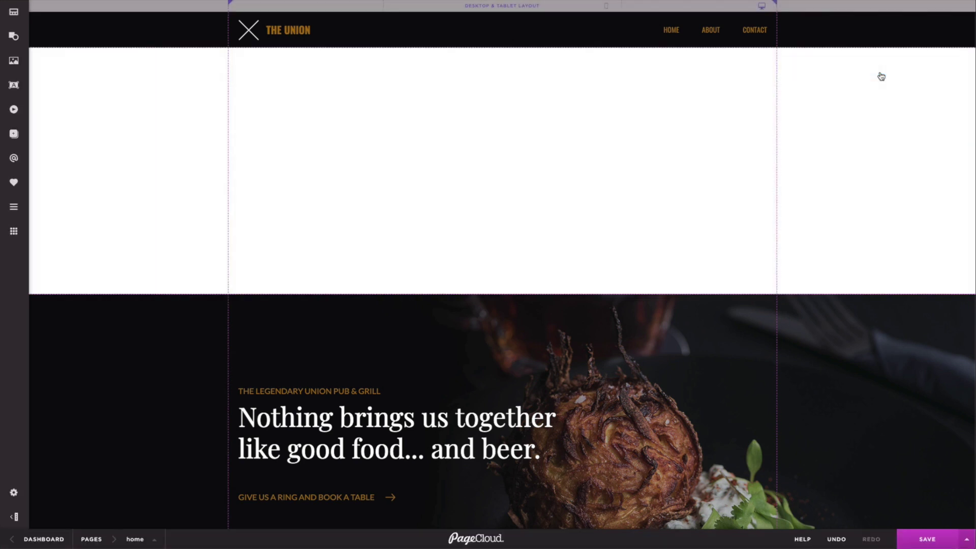
pyautogui.moveTo(325, 173)
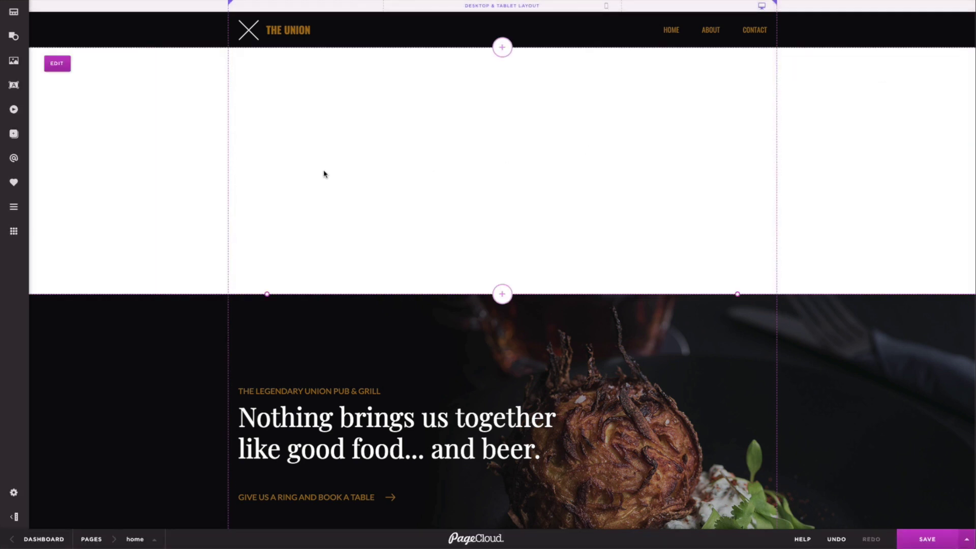
pyautogui.scroll(-3, 324, 174)
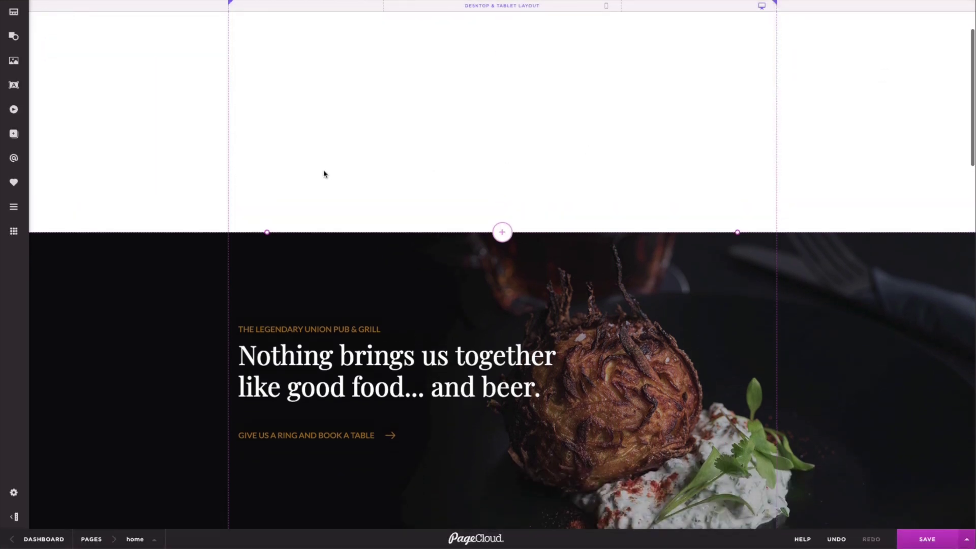
pyautogui.scroll(2, 324, 177)
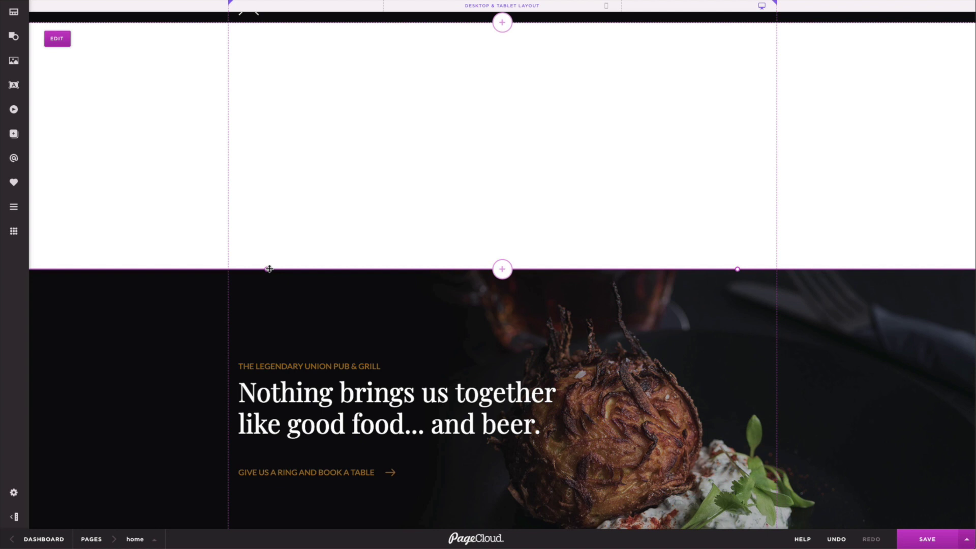
# Step: Stretch the new blank section's bottom edge down to about 626 px high
pyautogui.moveTo(268, 266); pyautogui.dragTo(268, 303)
pyautogui.scroll(1, 283, 244)
pyautogui.scroll(-3, 283, 244)
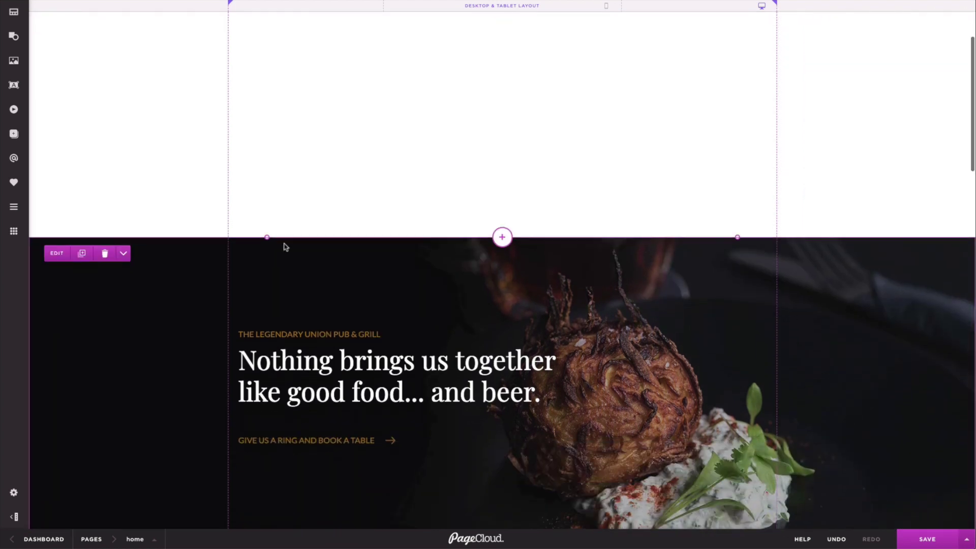
pyautogui.scroll(-2, 284, 247)
pyautogui.scroll(1, 306, 203)
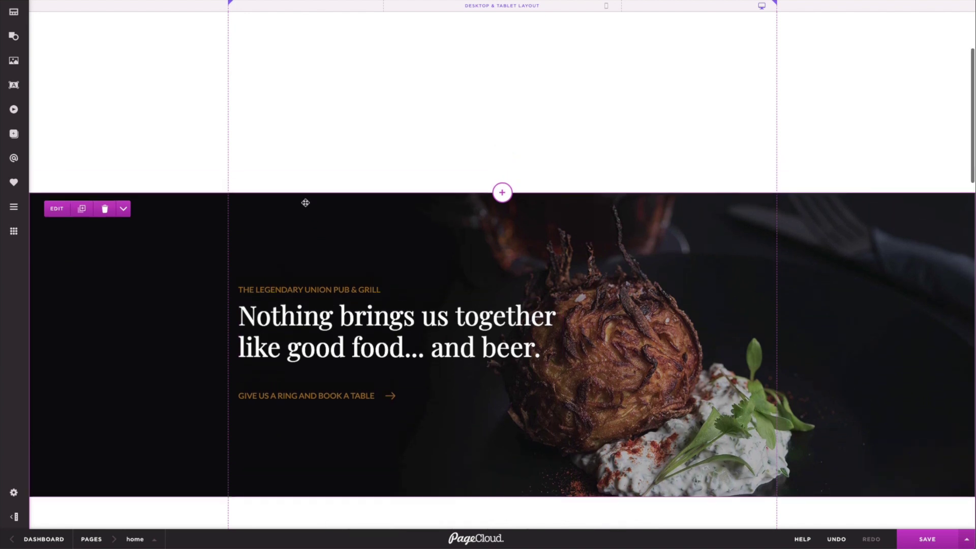
pyautogui.scroll(4, 304, 211)
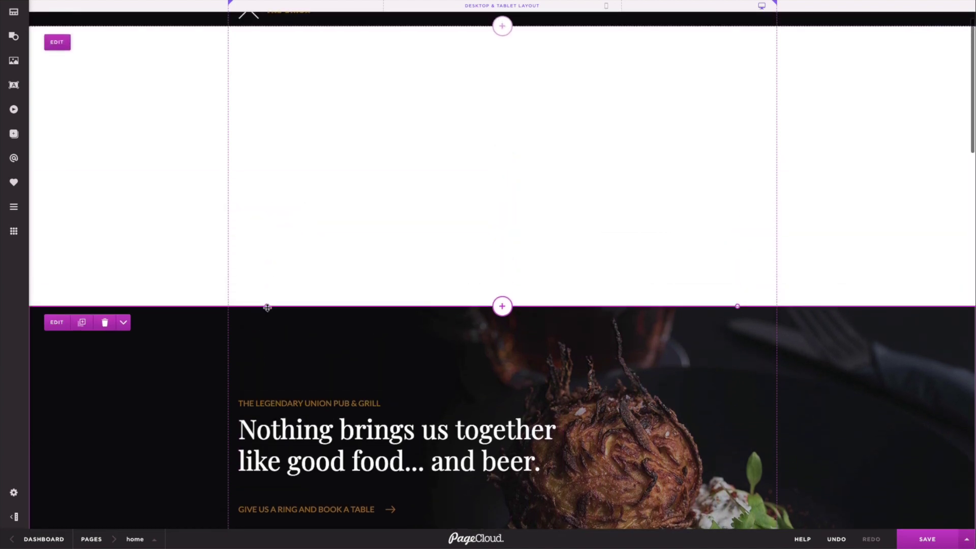
pyautogui.moveTo(267, 308); pyautogui.dragTo(270, 344)
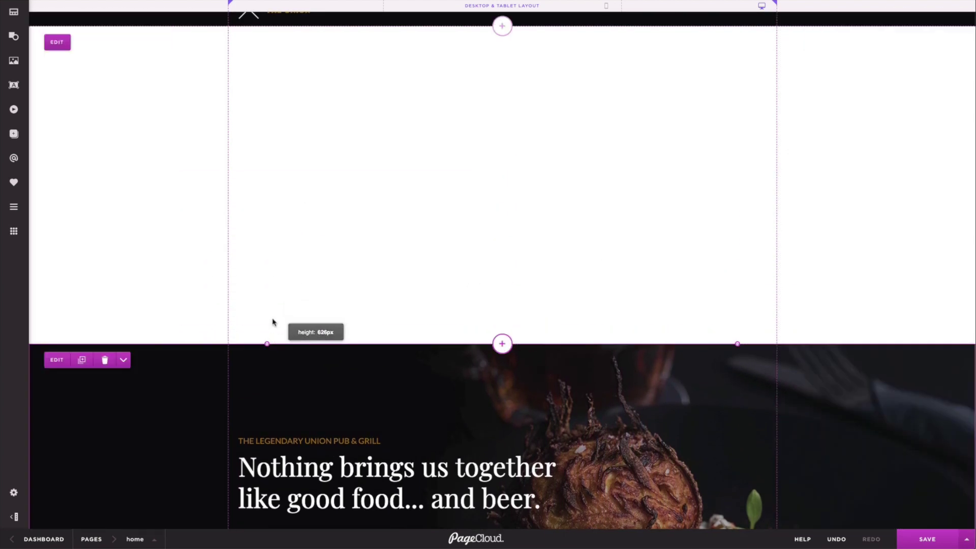
pyautogui.scroll(-5, 277, 284)
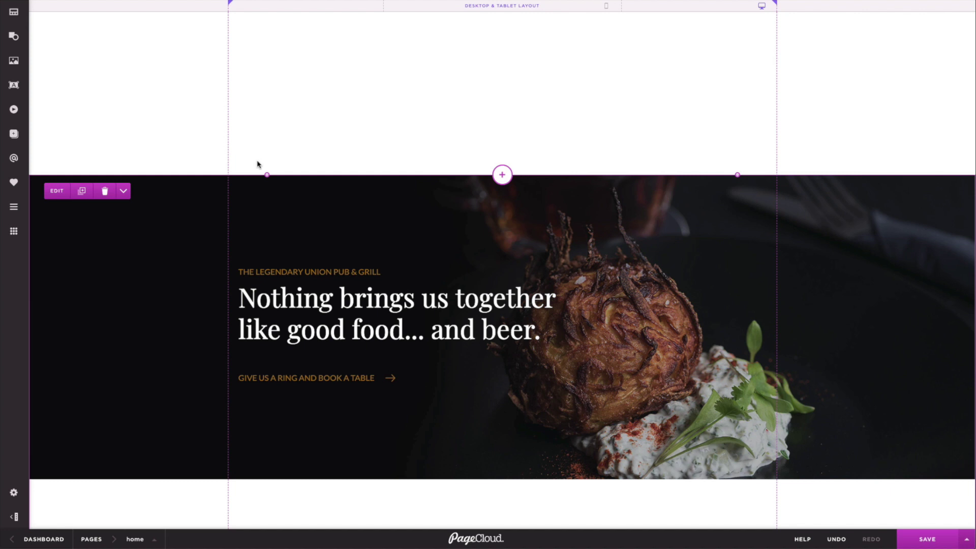
pyautogui.moveTo(257, 164); pyautogui.dragTo(416, 407)
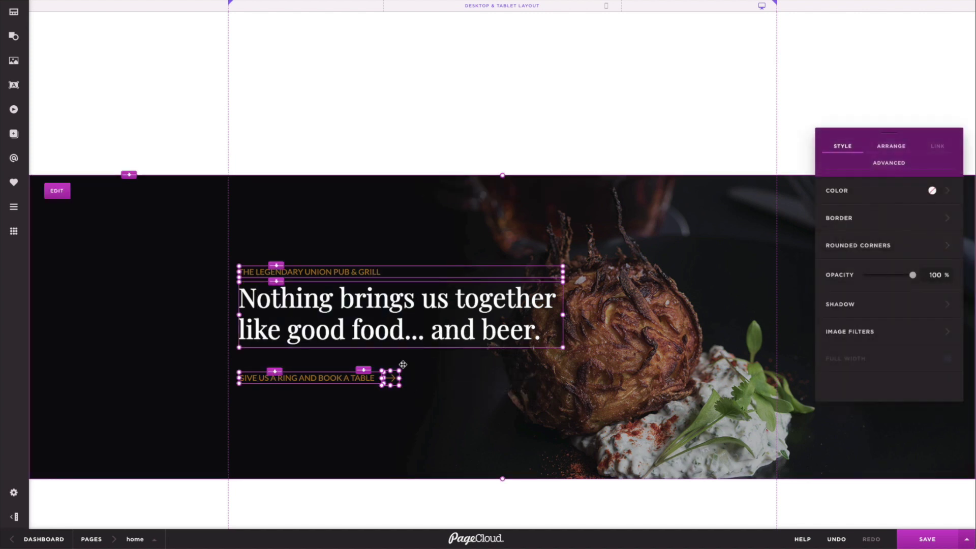
# Step: Select the hero photo and title, then drag the hero up into the new top section
pyautogui.click(318, 220)
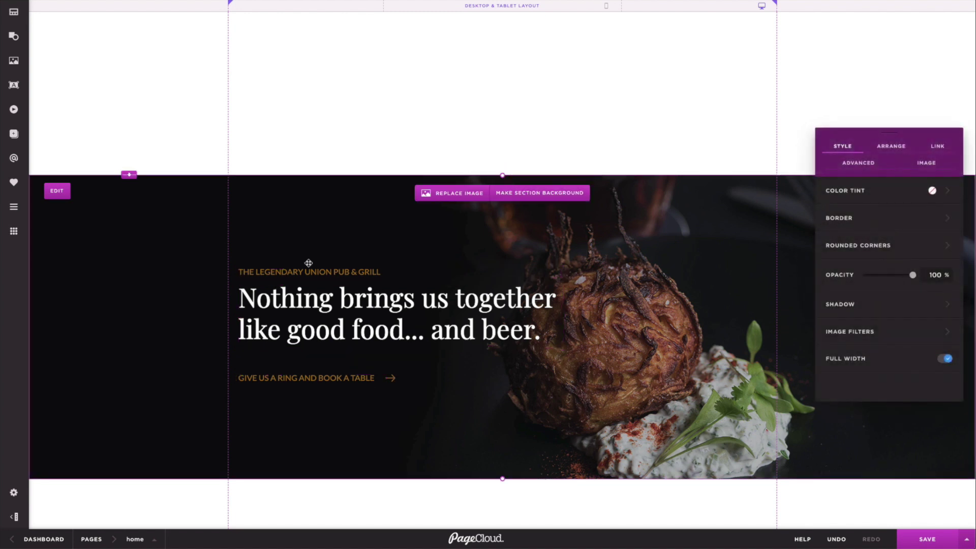
pyautogui.click(306, 271)
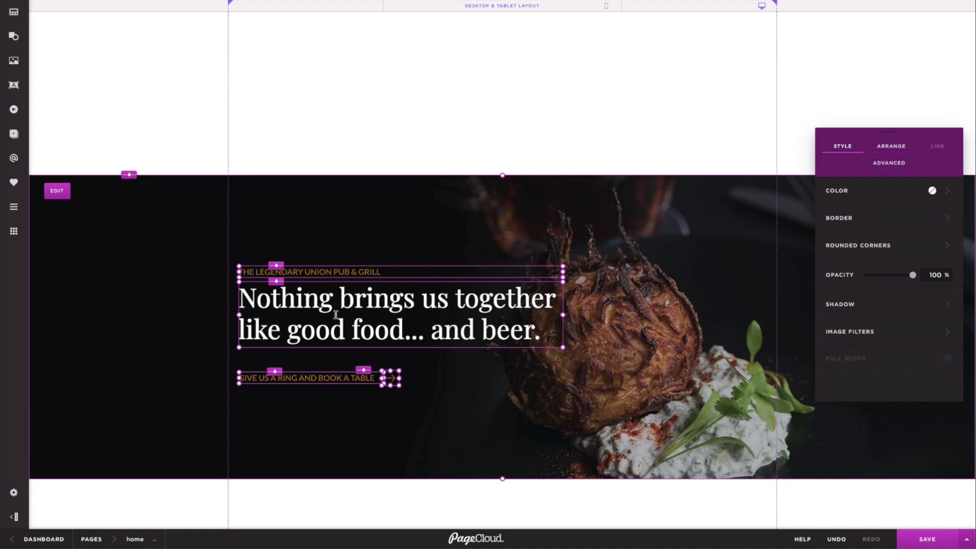
pyautogui.scroll(4, 285, 253)
pyautogui.moveTo(318, 408); pyautogui.dragTo(323, 95)
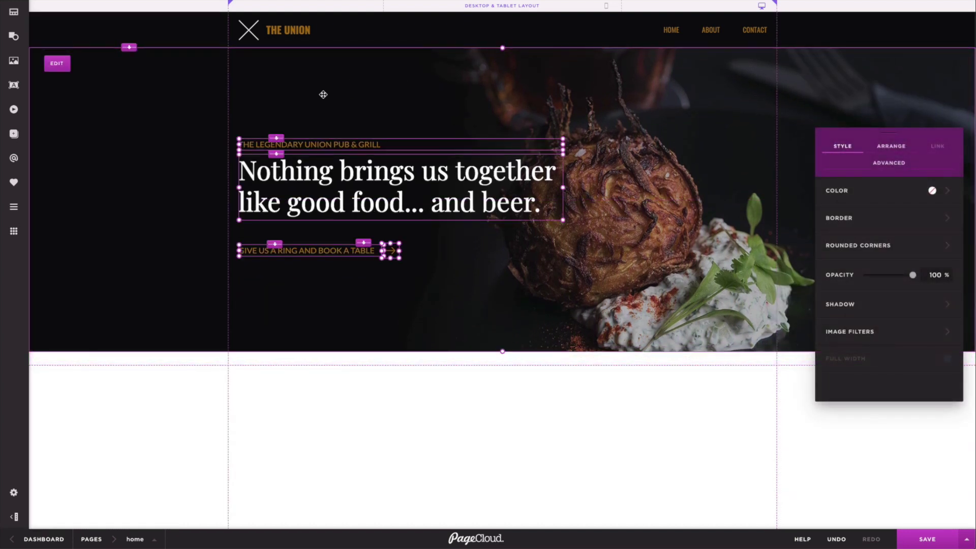
# Step: Reselect the hero's photo-and-text group and move it further down the page
pyautogui.click(362, 407)
pyautogui.click(360, 290)
pyautogui.moveTo(341, 293); pyautogui.dragTo(330, 210)
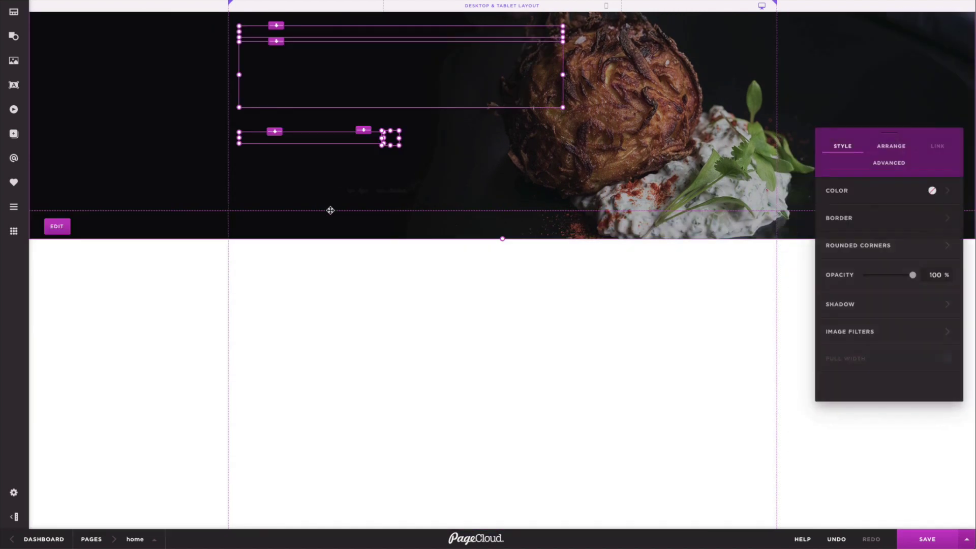
# Step: Undo the last hero move, place the hero directly under The Union header, and deselect
pyautogui.click(836, 540)
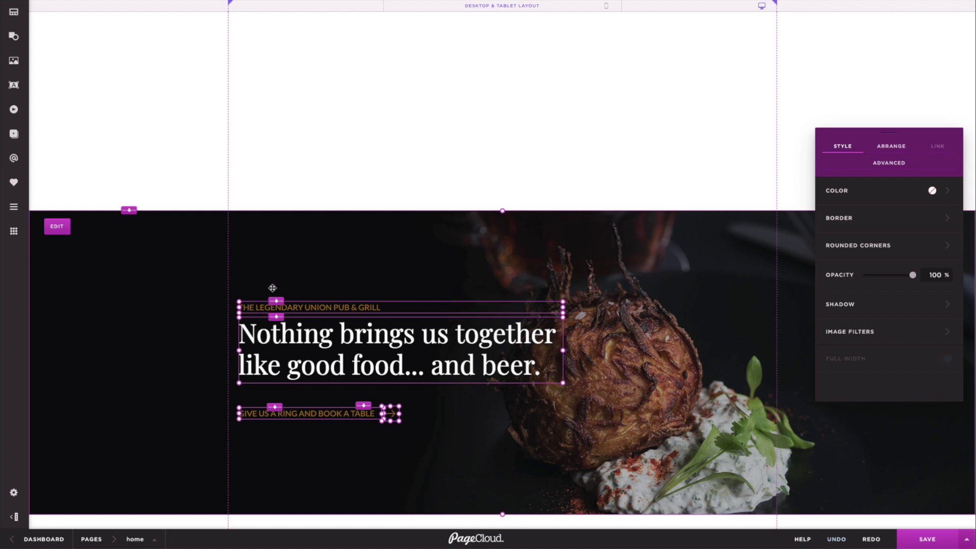
pyautogui.scroll(3, 273, 295)
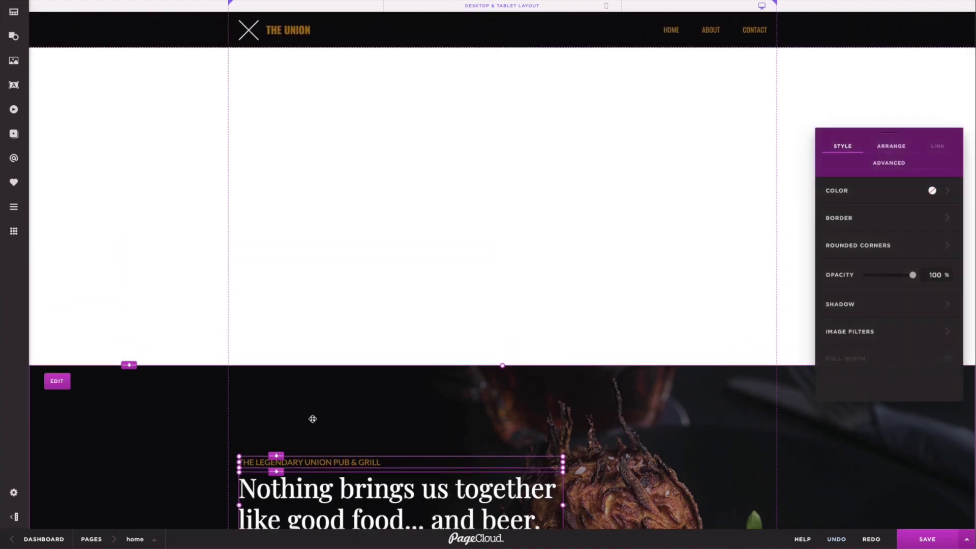
pyautogui.moveTo(313, 419); pyautogui.dragTo(316, 106)
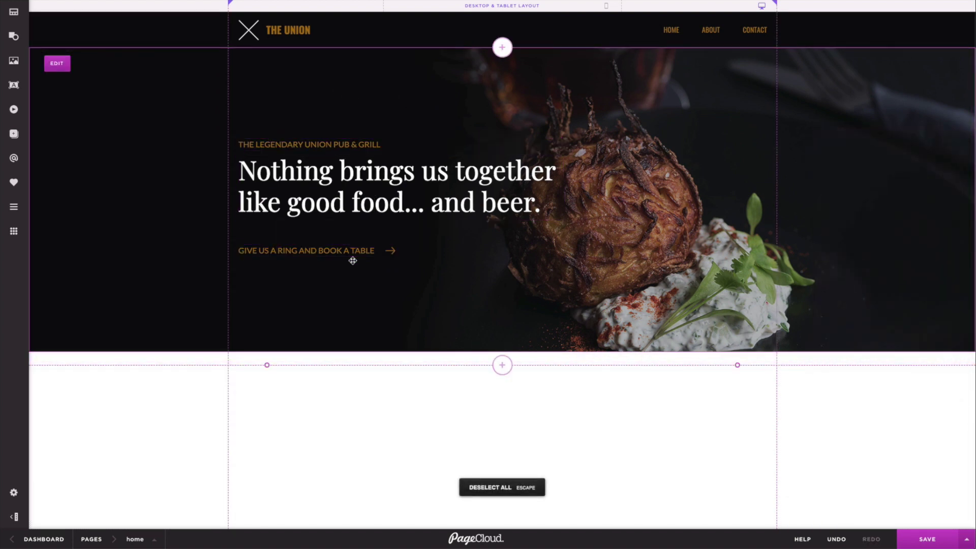
pyautogui.click(288, 358)
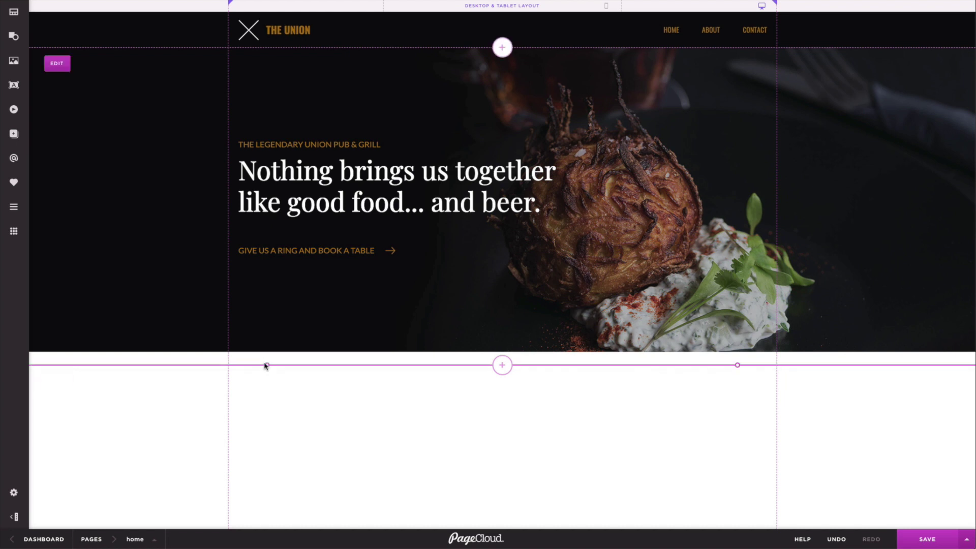
# Step: Set the hero section height to 600px and preview the mobile layout
pyautogui.moveTo(266, 365); pyautogui.dragTo(267, 344)
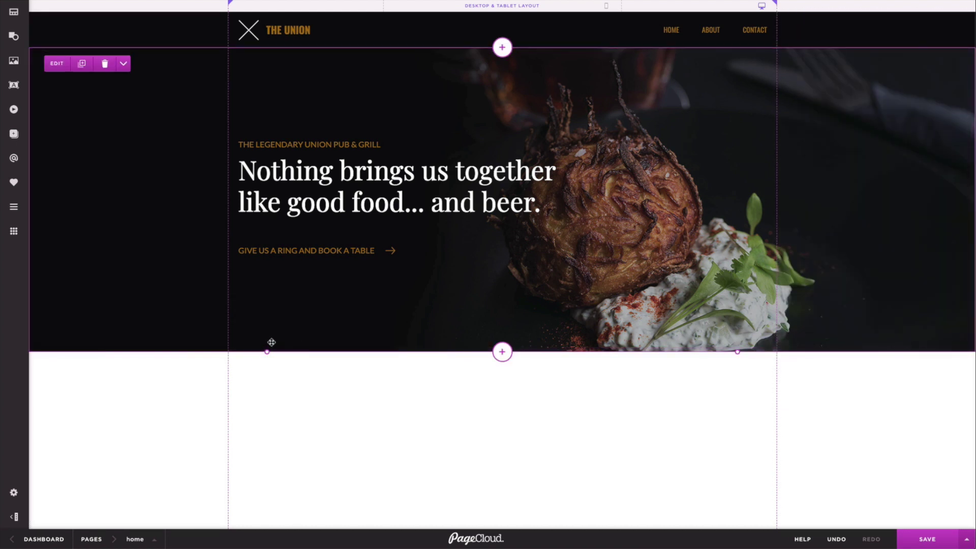
pyautogui.press('m')
pyautogui.press('m')
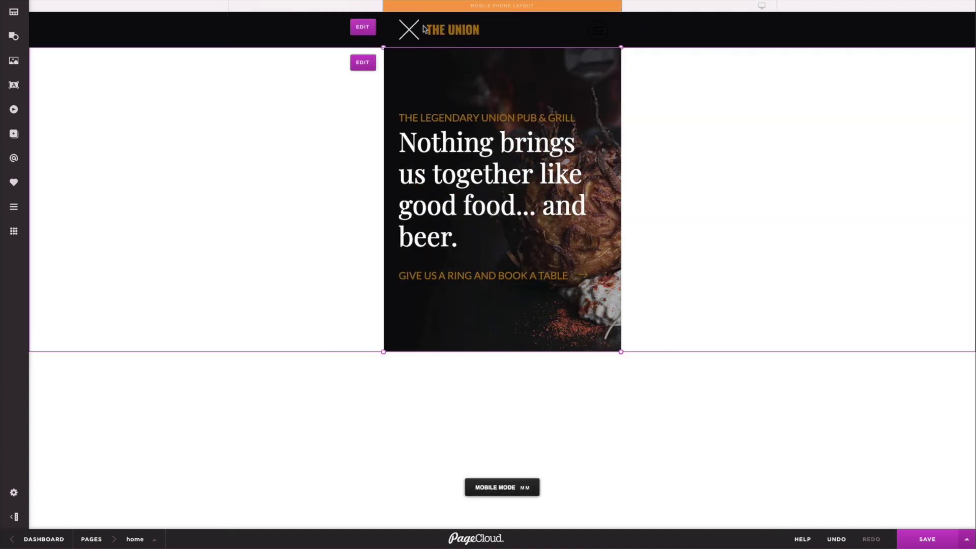
pyautogui.scroll(-1, 384, 361)
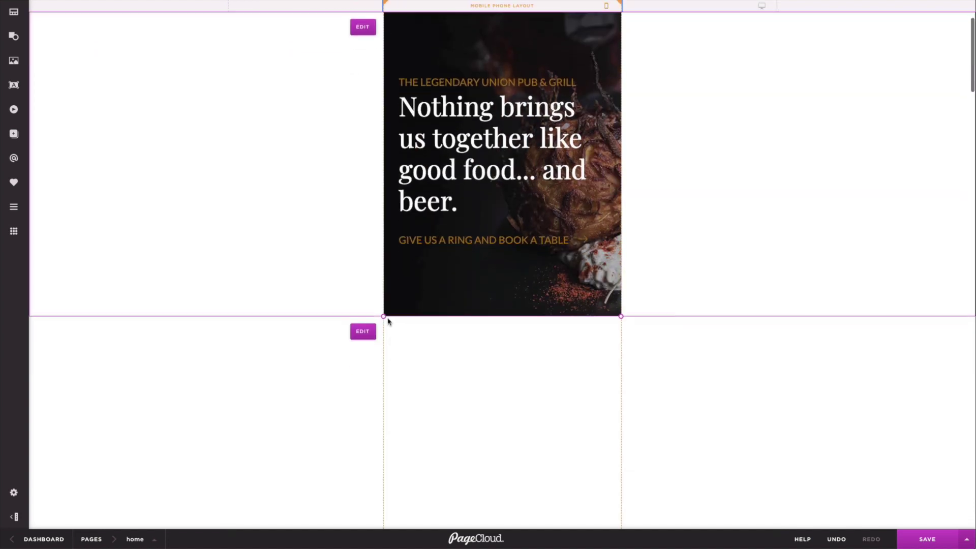
pyautogui.click(331, 10)
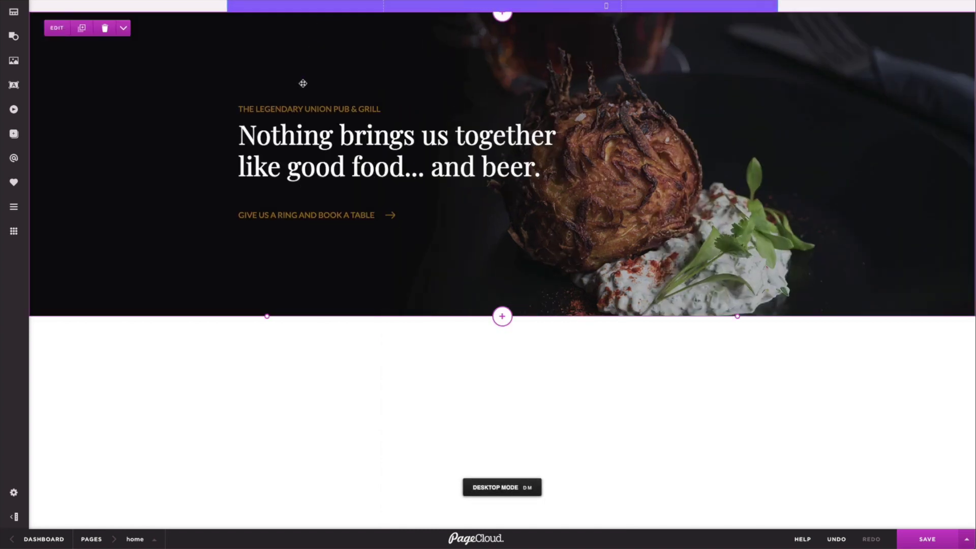
# Step: Move the first text box up beneath the hero in both desktop and mobile layouts
pyautogui.scroll(-7, 303, 356)
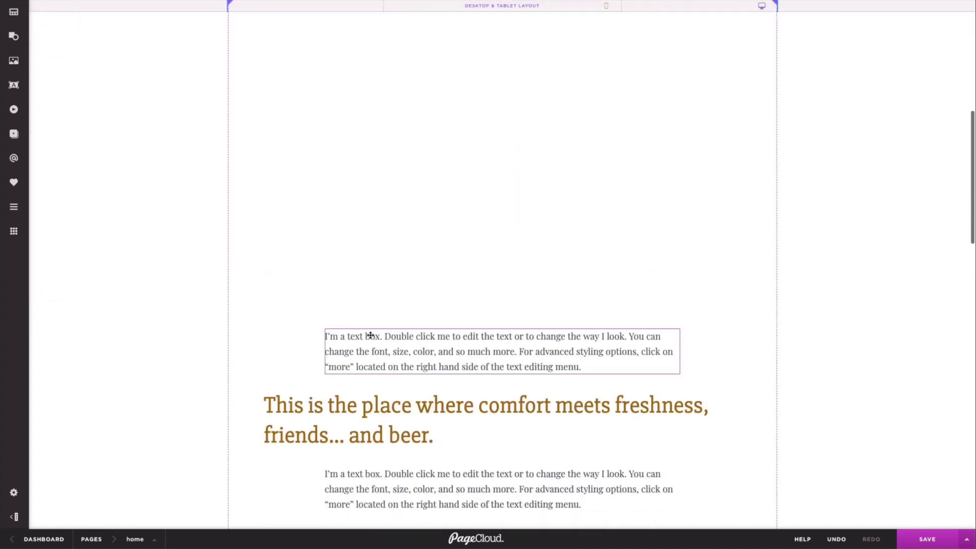
pyautogui.click(389, 341)
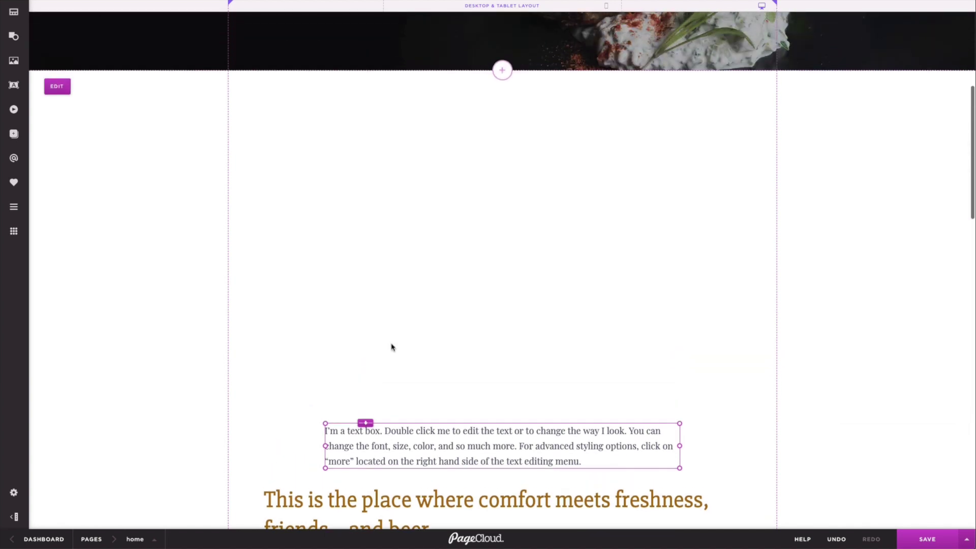
pyautogui.moveTo(392, 344)
pyautogui.mouseDown()
pyautogui.moveTo(373, 307)
pyautogui.moveTo(371, 103)
pyautogui.mouseUp()
pyautogui.click(461, 8)
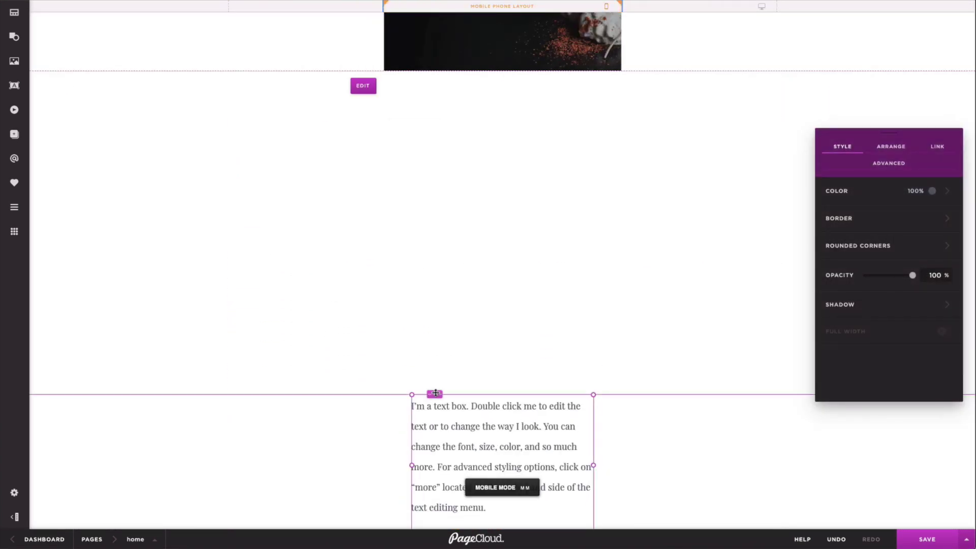
pyautogui.moveTo(443, 393); pyautogui.dragTo(446, 118)
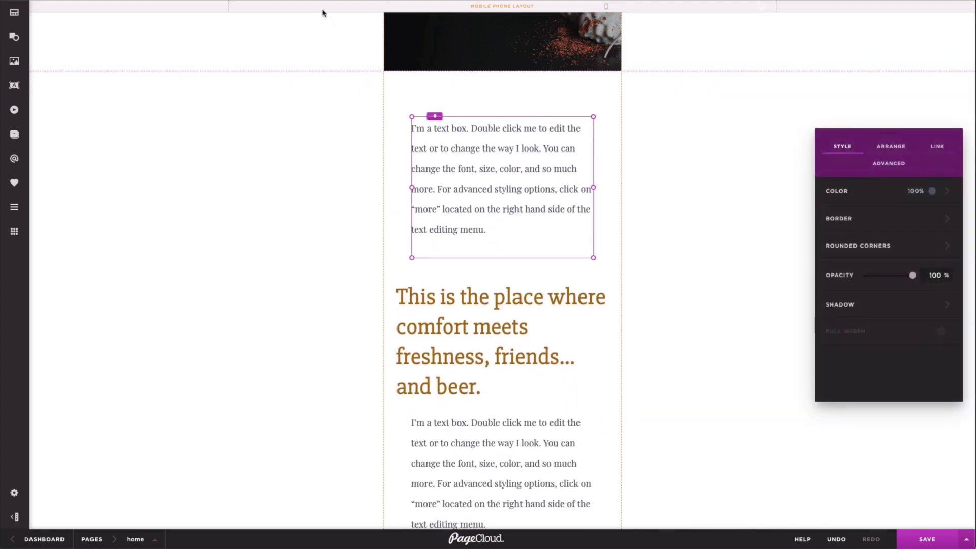
pyautogui.click(319, 7)
pyautogui.scroll(5, 285, 105)
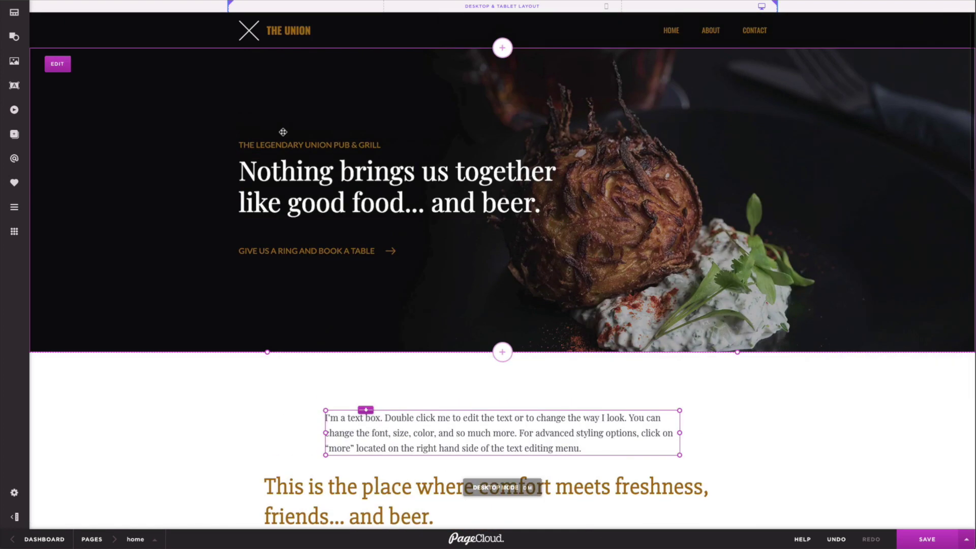
pyautogui.click(278, 92)
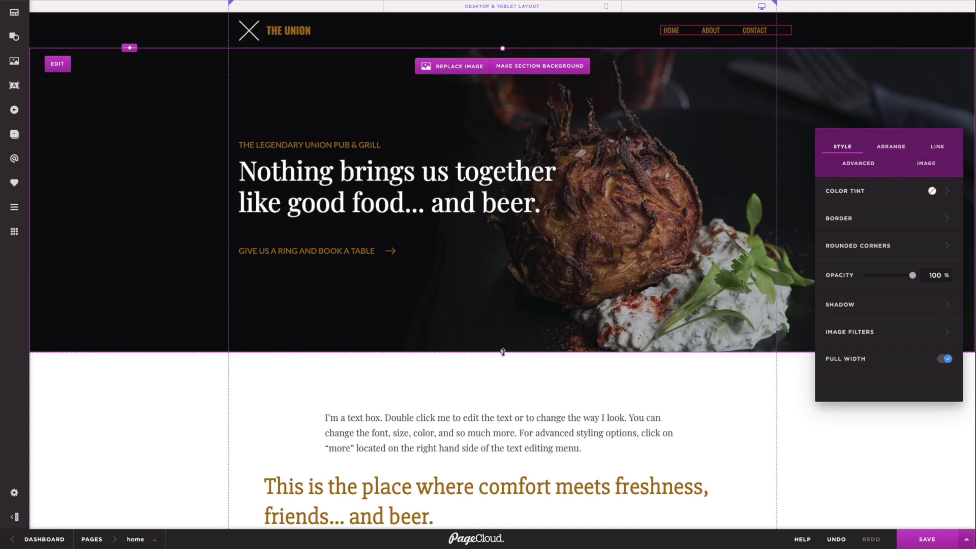
# Step: Make the food photo the hero section's background and adjust the section height
pyautogui.moveTo(503, 352); pyautogui.dragTo(511, 318)
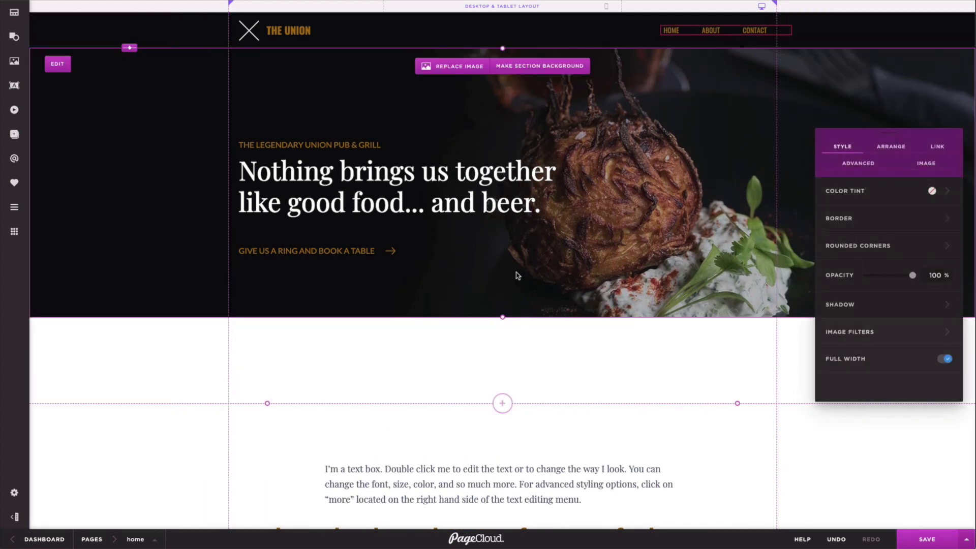
pyautogui.click(523, 72)
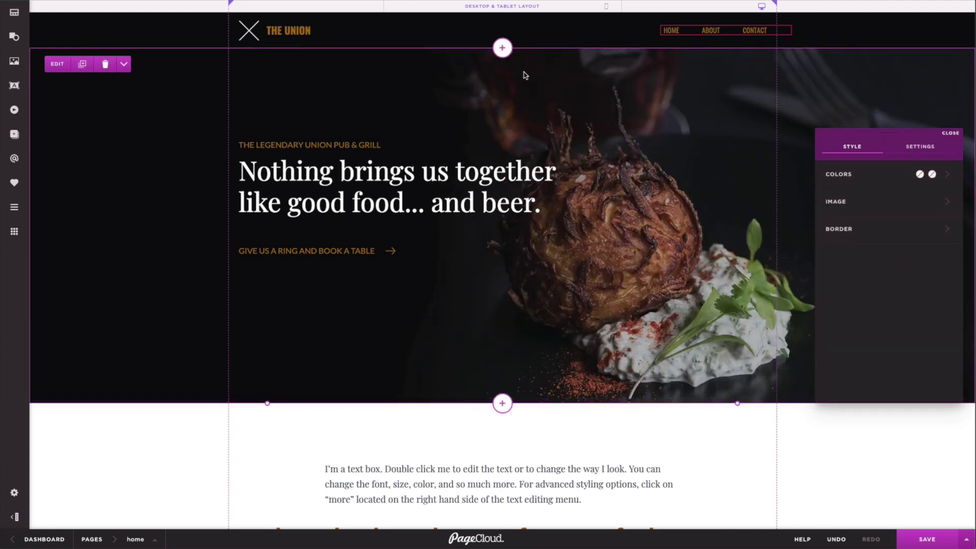
pyautogui.moveTo(268, 403); pyautogui.dragTo(268, 352)
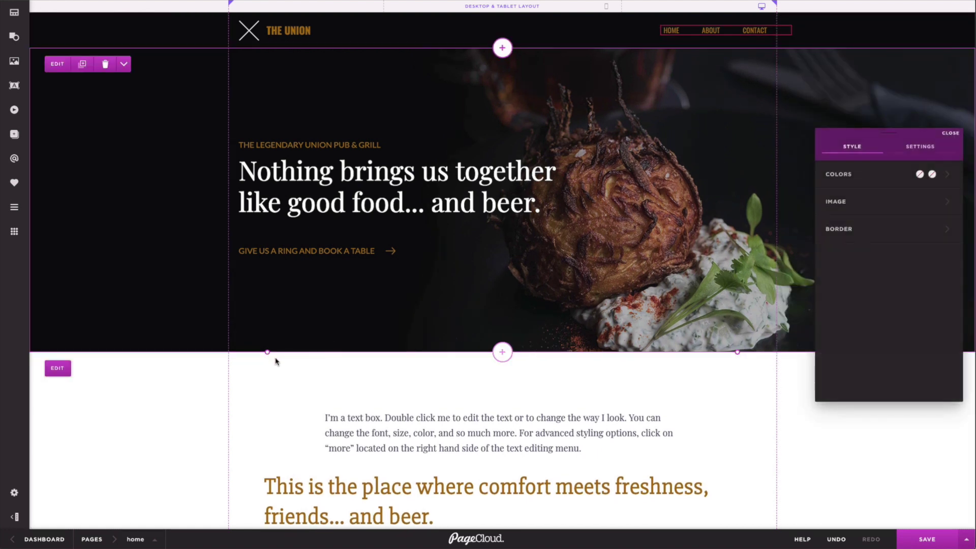
# Step: Try an orange 40% colour tint on the hero background, then remove the tint
pyautogui.click(840, 203)
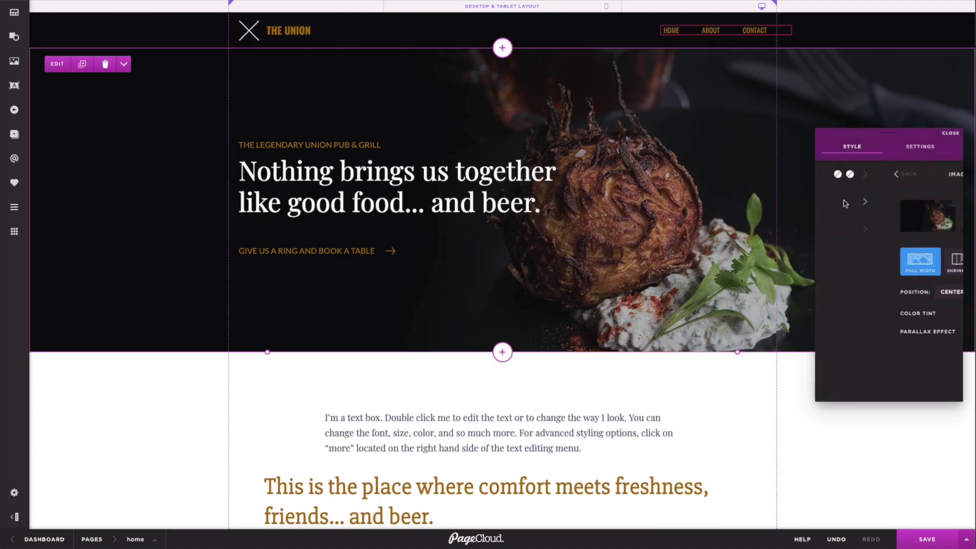
pyautogui.click(845, 314)
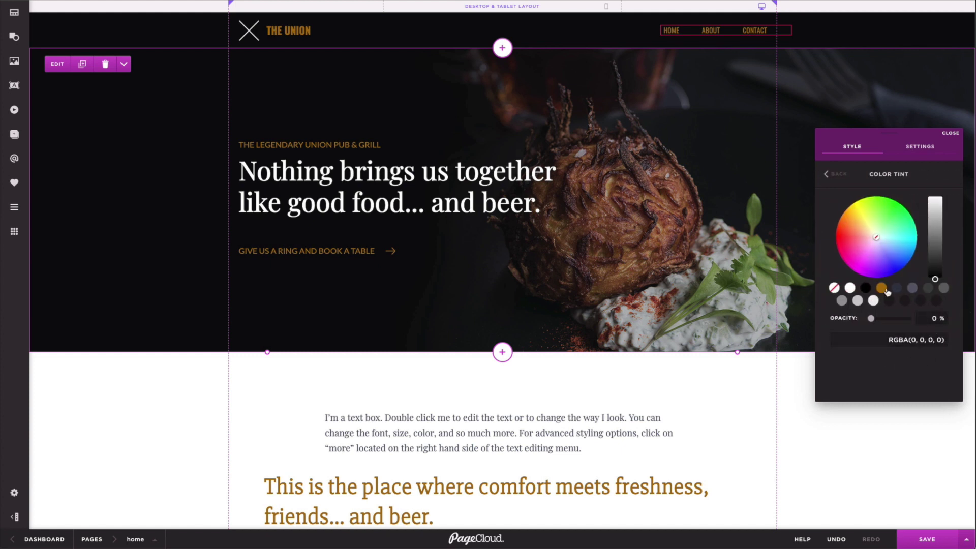
pyautogui.click(881, 288)
pyautogui.moveTo(910, 318); pyautogui.dragTo(886, 319)
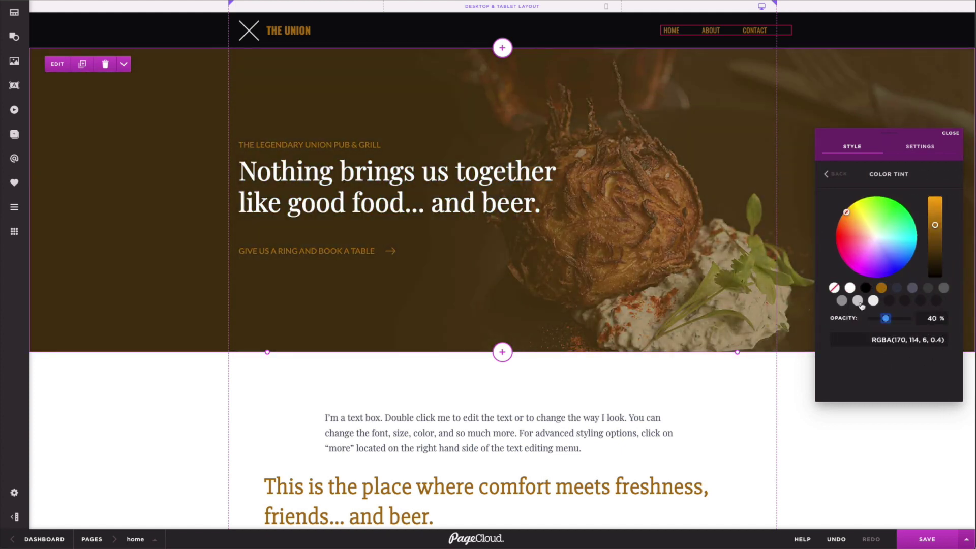
pyautogui.click(835, 289)
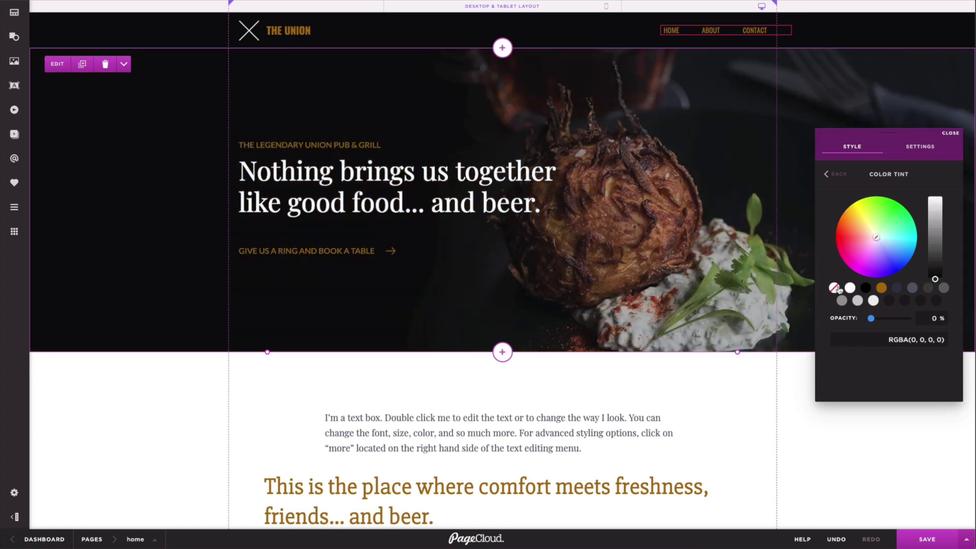
pyautogui.click(951, 133)
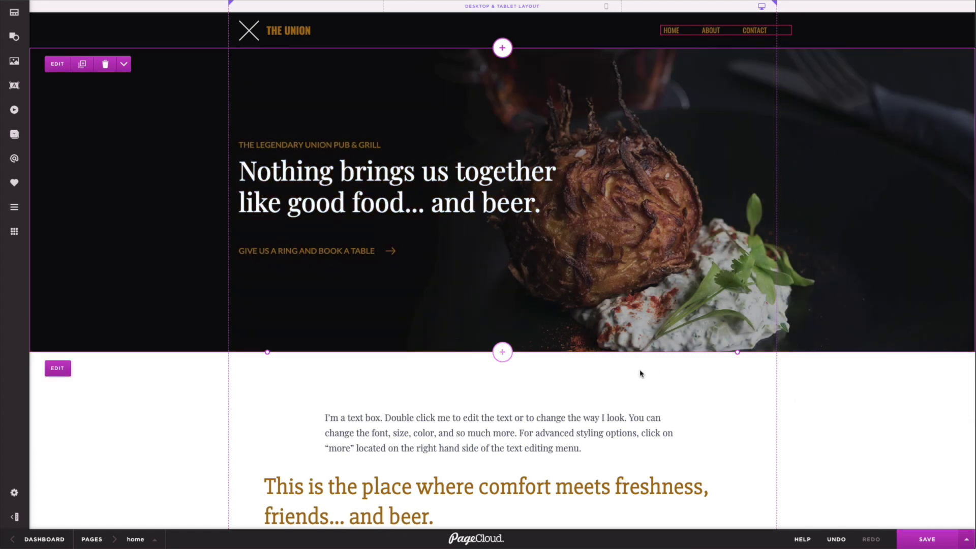
# Step: Insert a blank section below the hero and push its divider lower
pyautogui.scroll(-5, 641, 374)
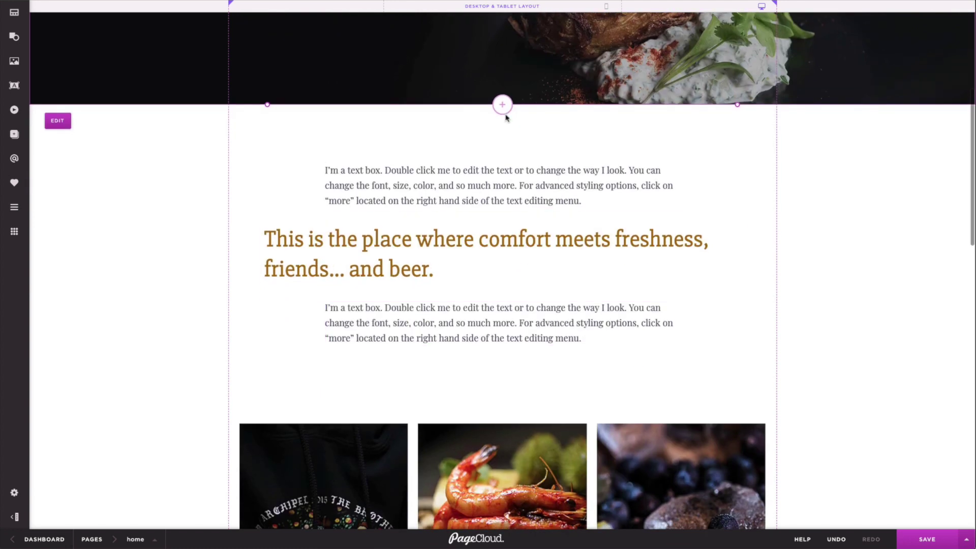
pyautogui.click(502, 102)
pyautogui.click(887, 166)
pyautogui.scroll(-4, 415, 343)
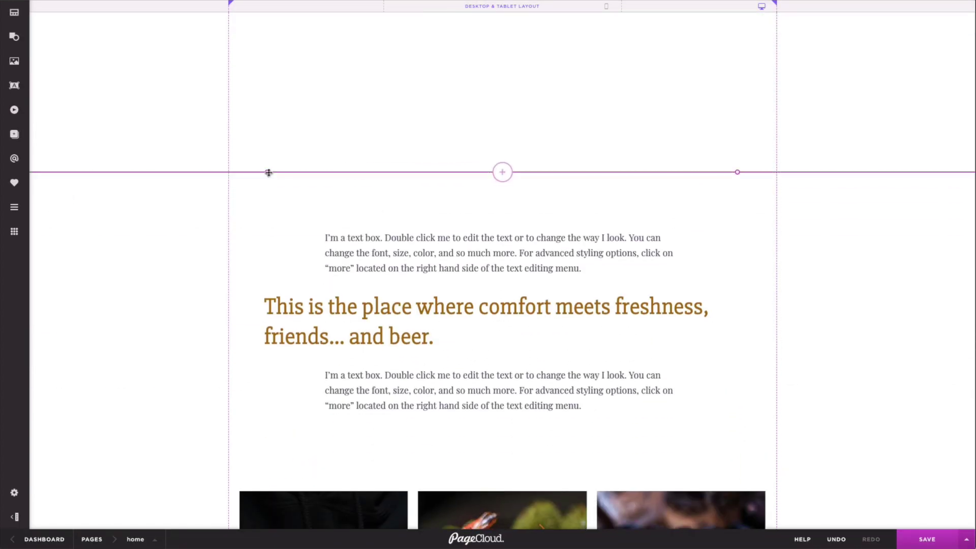
pyautogui.moveTo(269, 173); pyautogui.dragTo(260, 240)
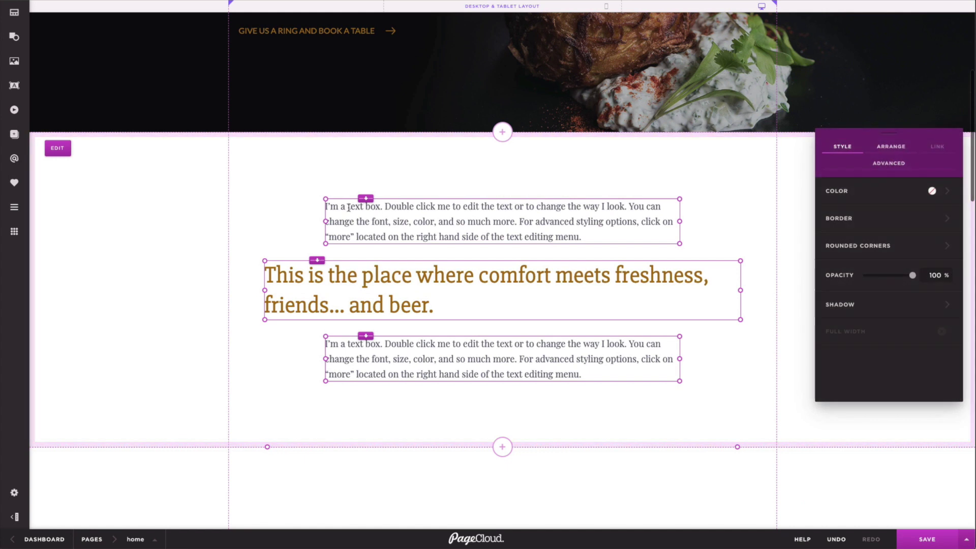
# Step: Raise the top text box to 100px and trim the text section to 540px tall
pyautogui.moveTo(364, 193); pyautogui.dragTo(364, 182)
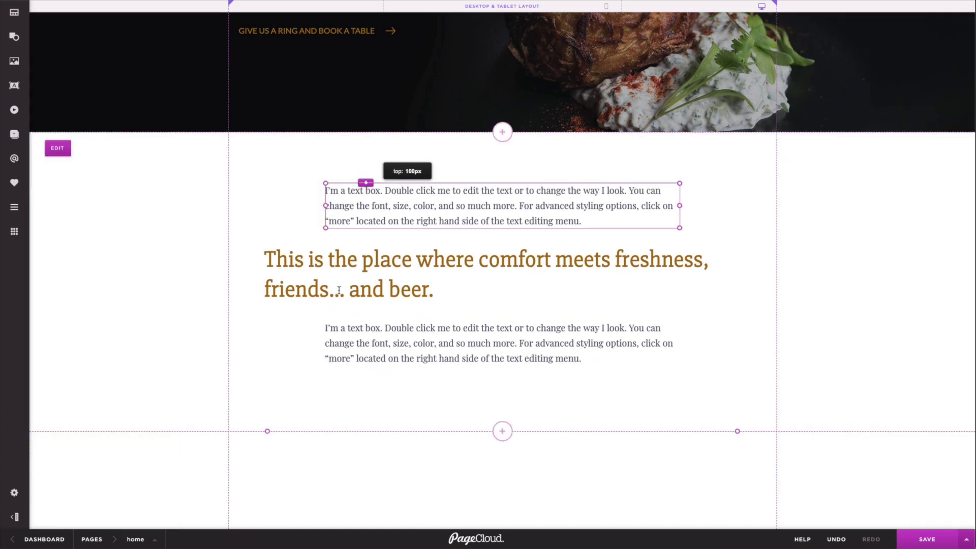
pyautogui.moveTo(268, 437); pyautogui.dragTo(267, 406)
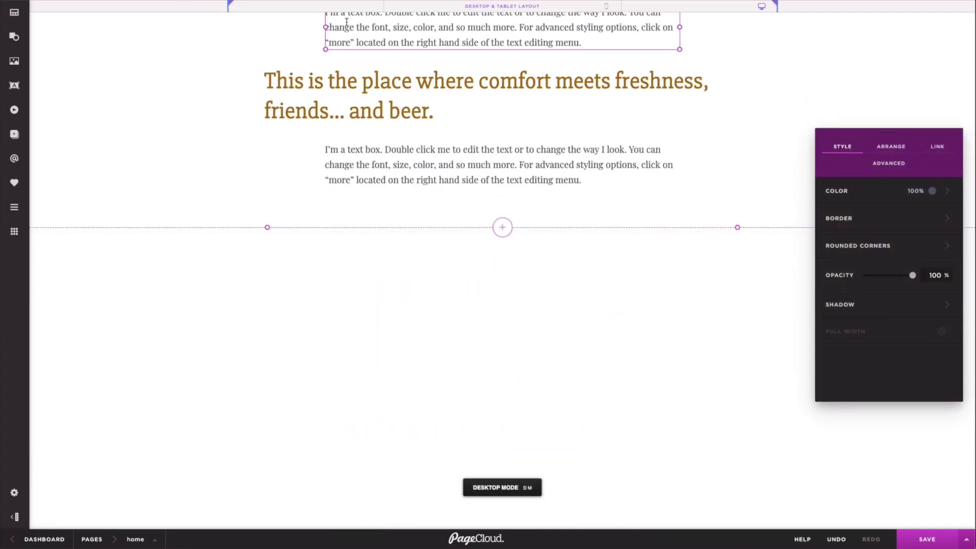
pyautogui.scroll(-8, 334, 357)
pyautogui.scroll(9, 335, 366)
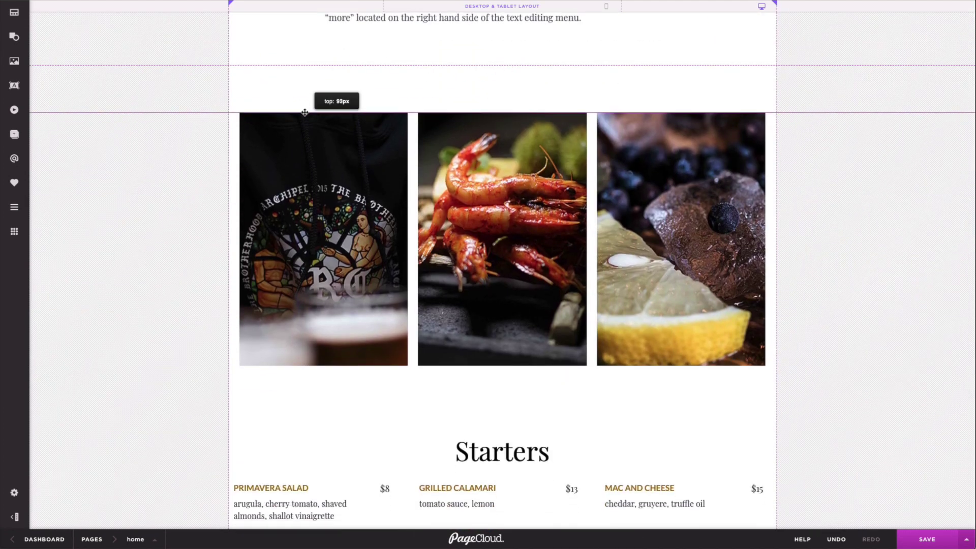
pyautogui.press('m')
pyautogui.press('m')
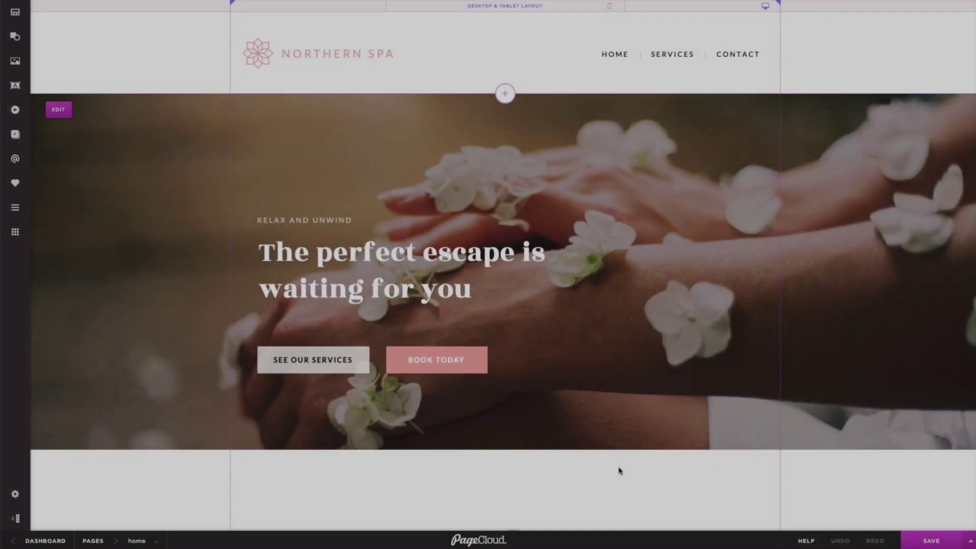
# Step: Jump to the spa gallery section, enlarge the gallery, and centre it horizontally
pyautogui.scroll(-15, 621, 471)
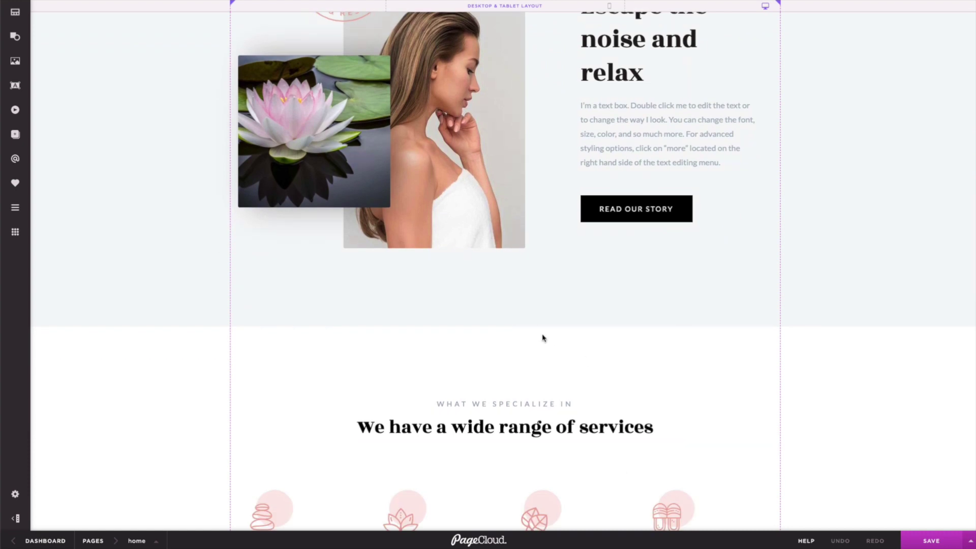
pyautogui.click(21, 15)
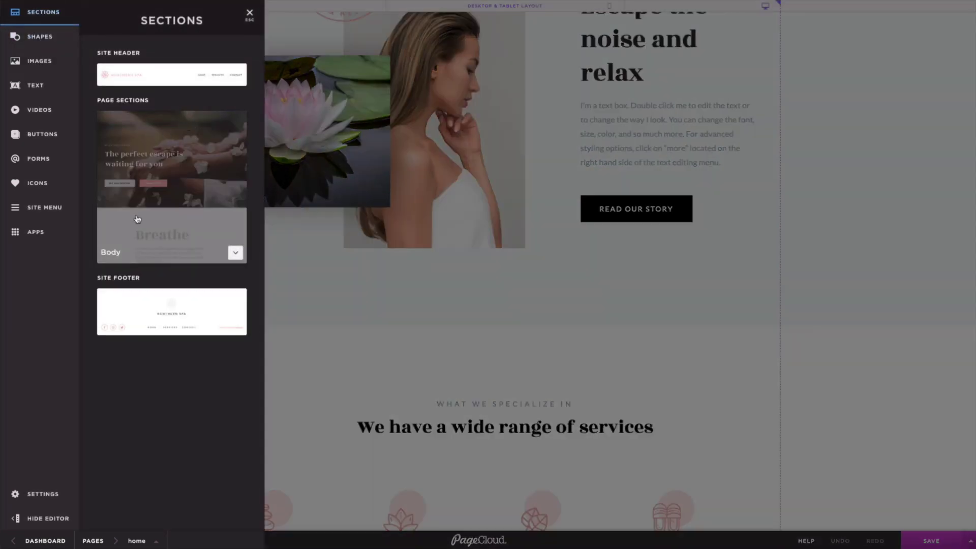
pyautogui.click(183, 315)
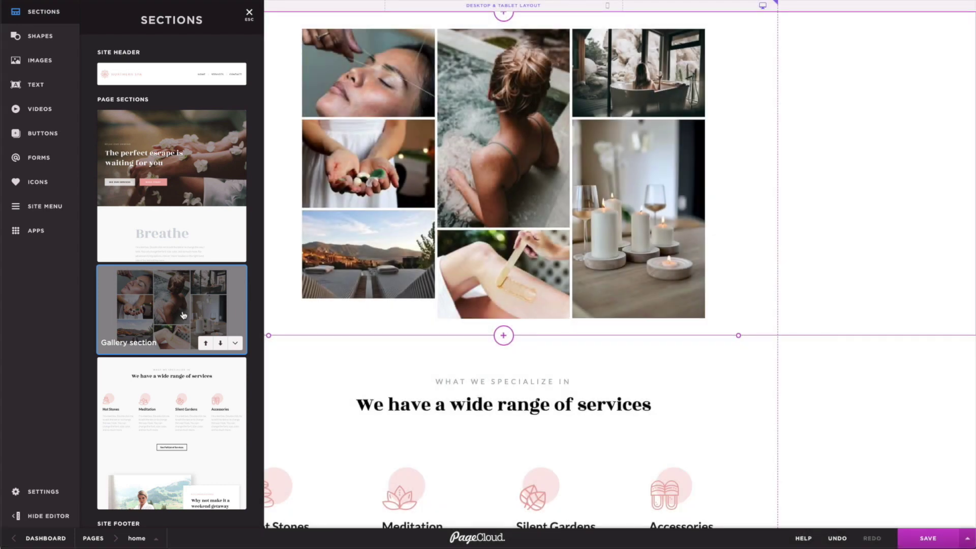
pyautogui.click(339, 242)
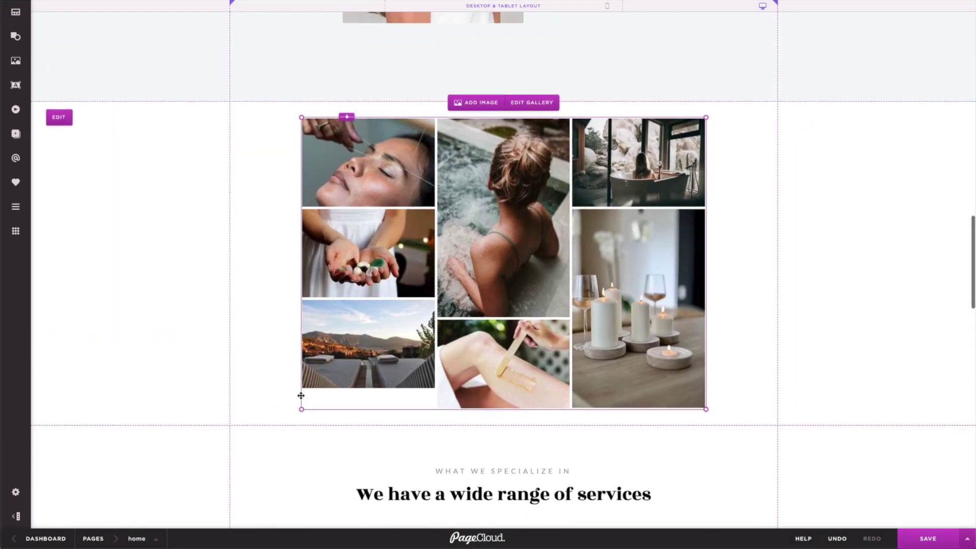
pyautogui.moveTo(302, 409); pyautogui.dragTo(230, 461)
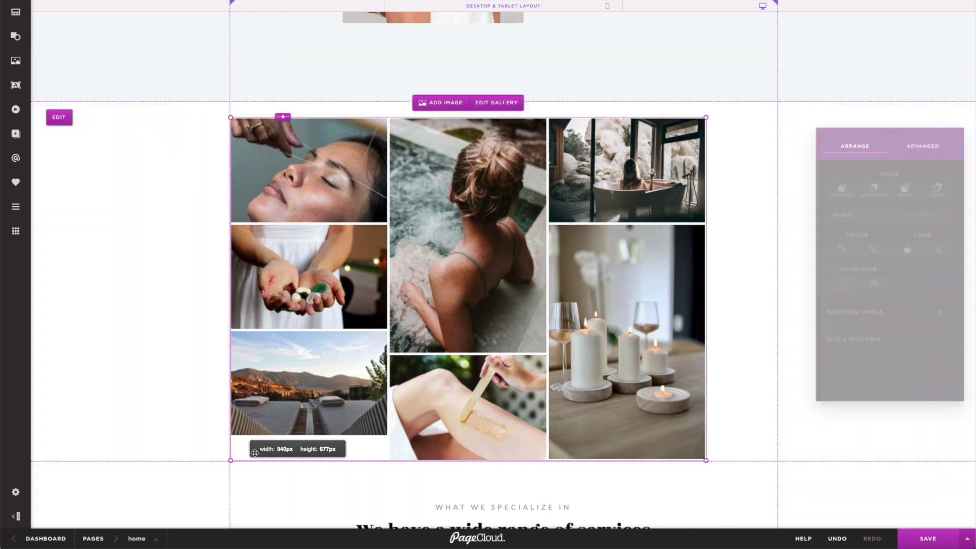
pyautogui.press('a')
pyautogui.press('c')
# Step: Add the standing-woman photo to the gallery and make its section taller
pyautogui.click(488, 105)
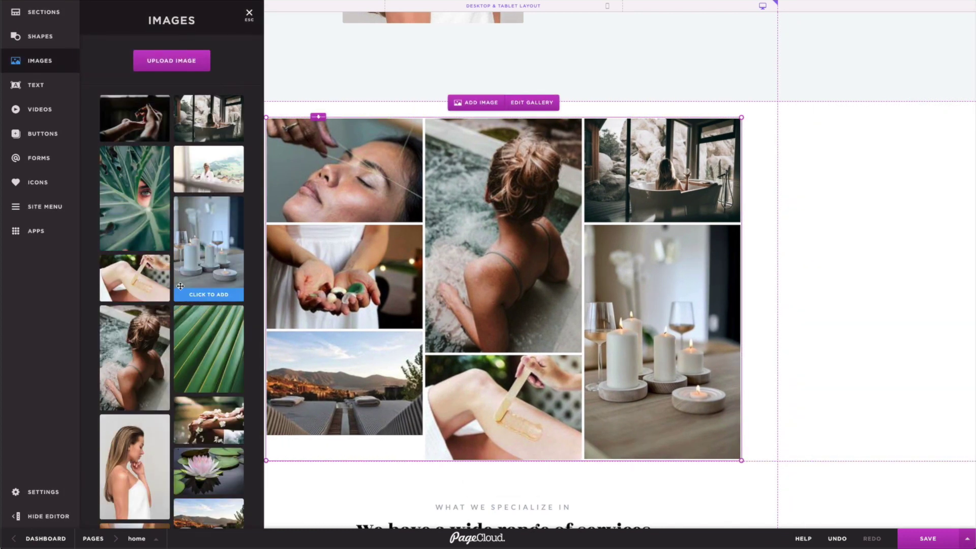
pyautogui.scroll(-2, 135, 376)
pyautogui.click(134, 371)
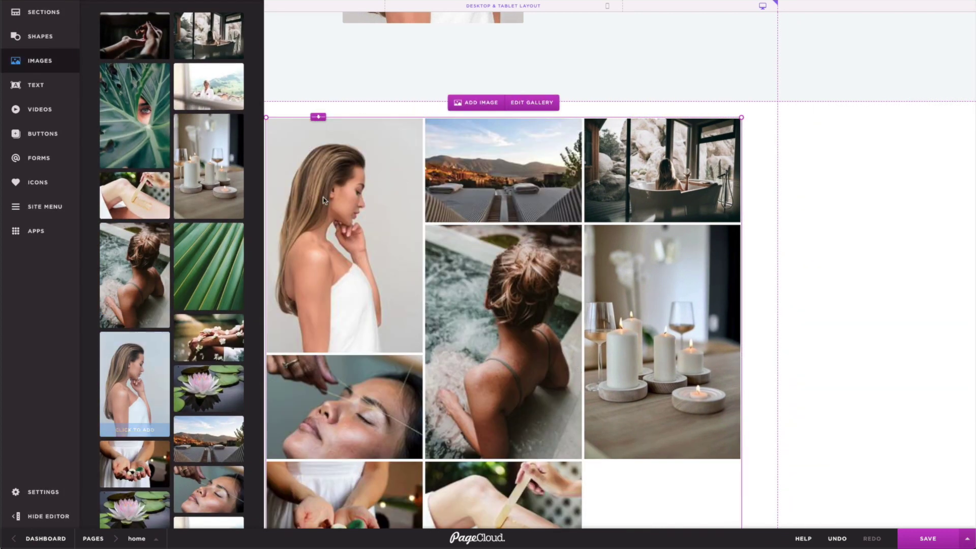
pyautogui.click(760, 200)
pyautogui.scroll(-5, 681, 229)
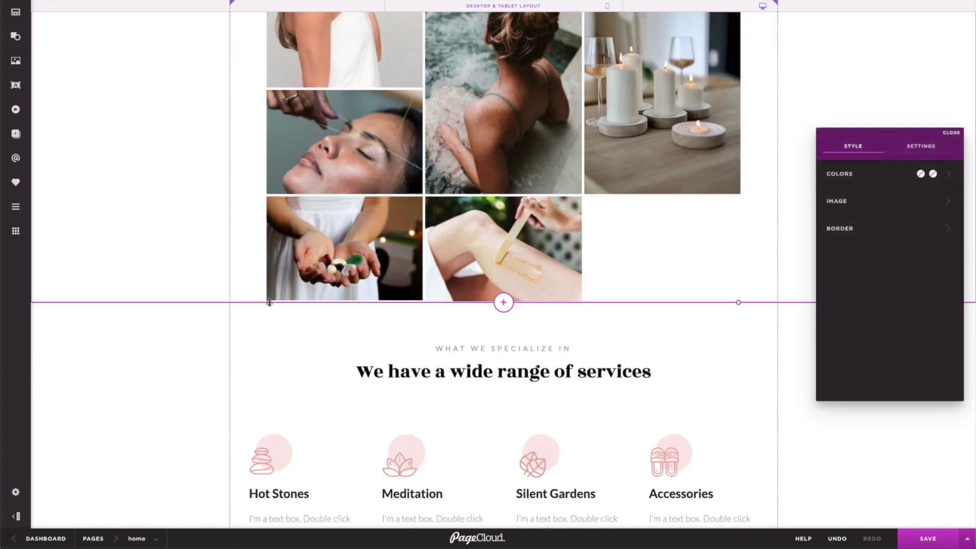
pyautogui.moveTo(268, 299); pyautogui.dragTo(268, 326)
pyautogui.scroll(4, 214, 251)
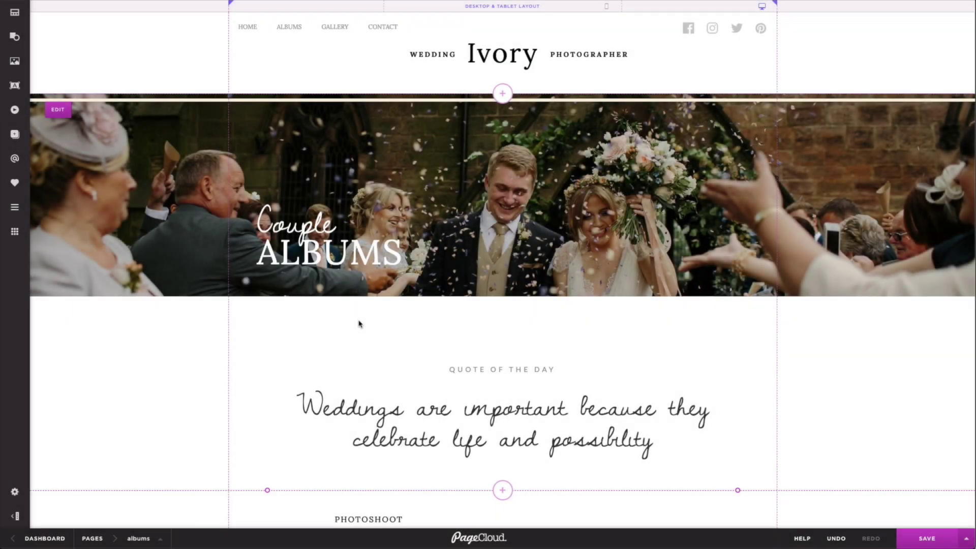
# Step: Select the Photoshoot section from the Sections list and paste a duplicate of it
pyautogui.scroll(-3, 359, 323)
pyautogui.scroll(-3, 359, 324)
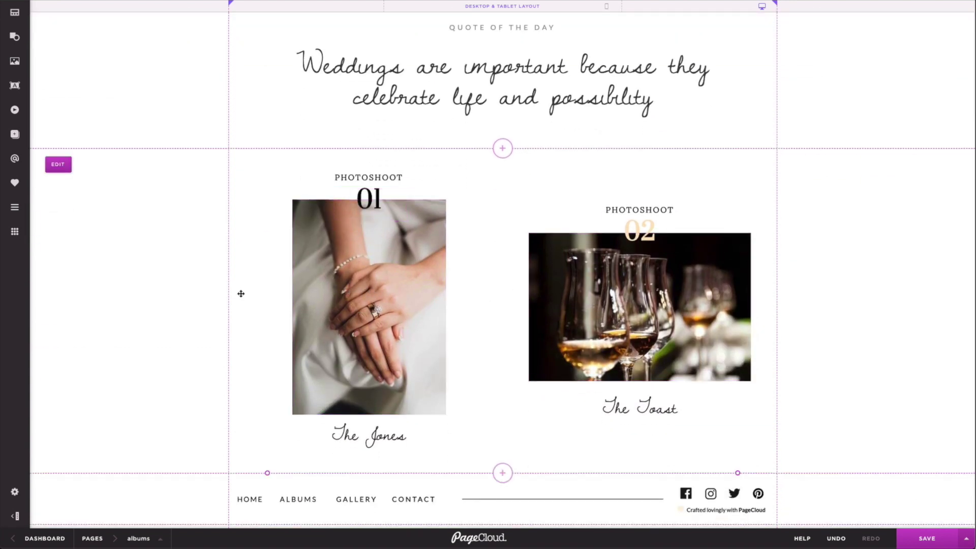
pyautogui.click(15, 12)
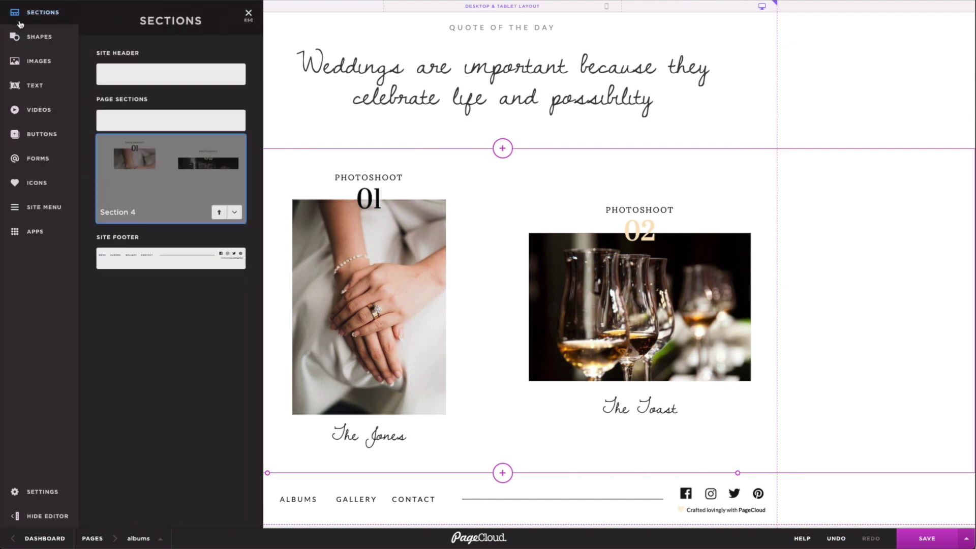
pyautogui.click(277, 229)
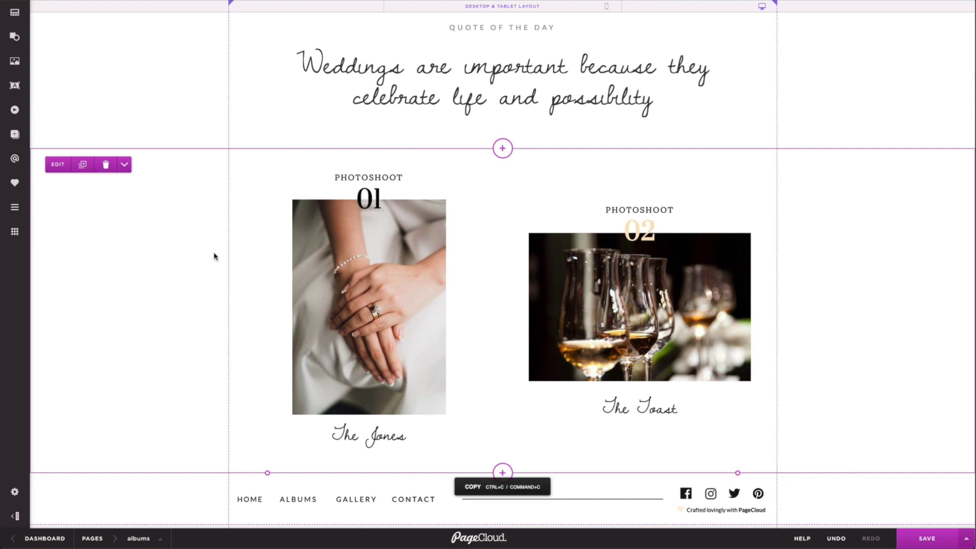
pyautogui.hotkey('ctrl', 'v')
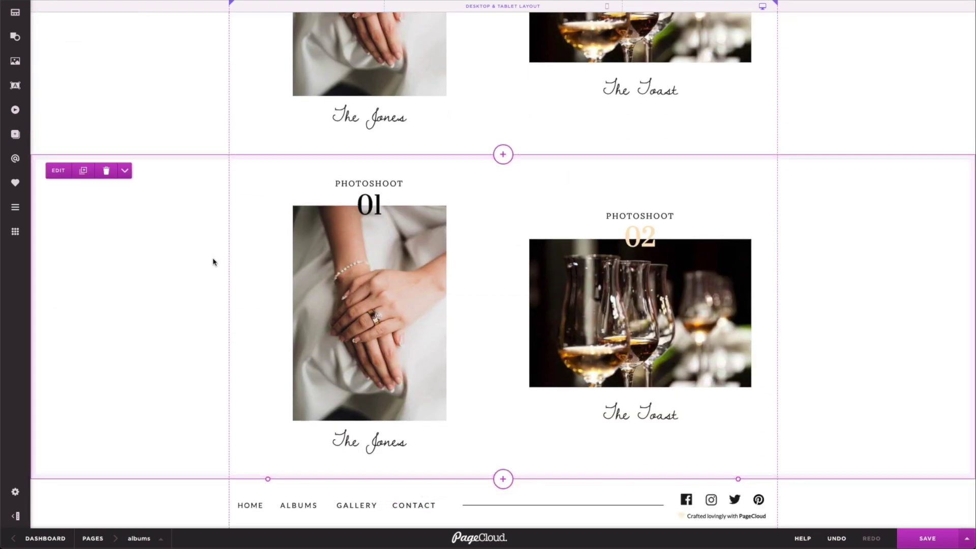
pyautogui.scroll(-4, 206, 258)
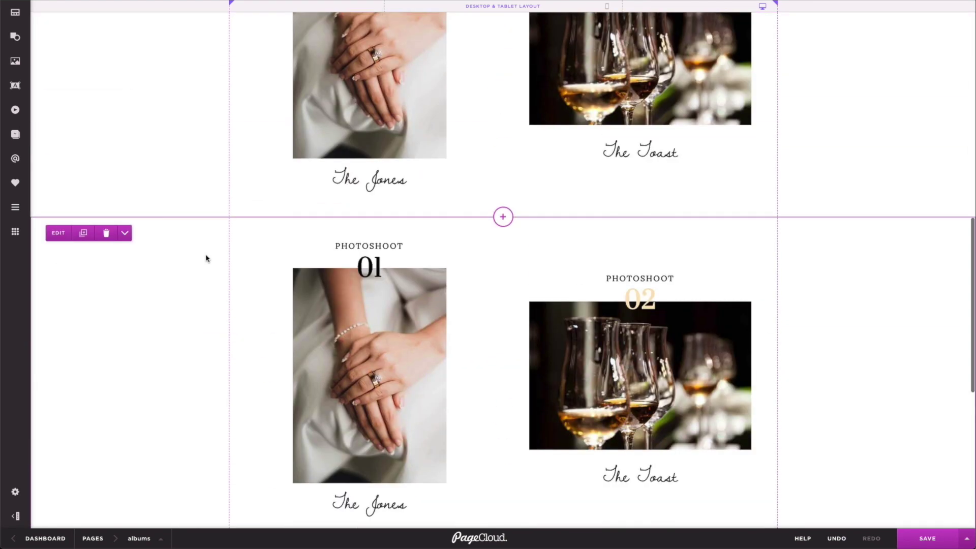
# Step: Replace the duplicate's 01 photo with the bride picture and the Toast photo with the flower bouquet
pyautogui.click(351, 258)
pyautogui.click(365, 173)
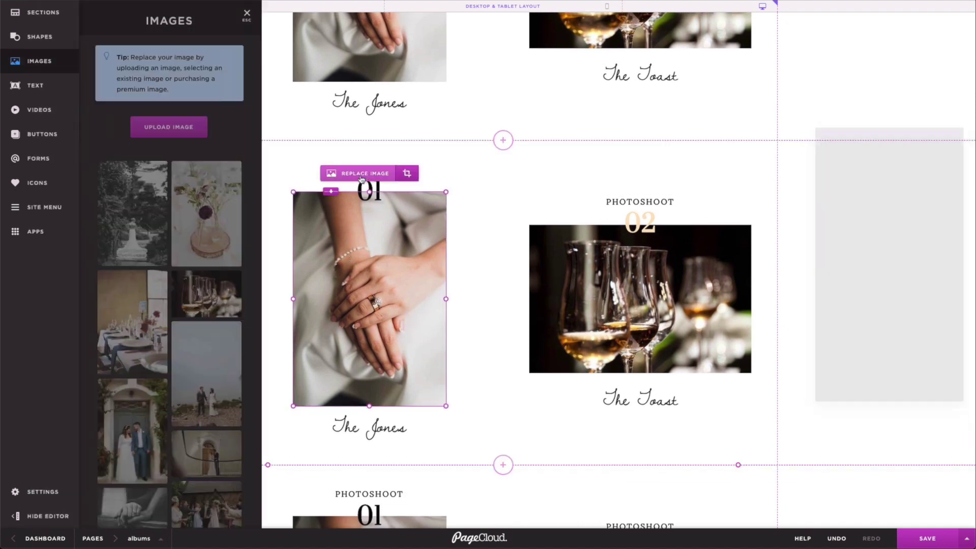
pyautogui.click(135, 213)
pyautogui.click(619, 286)
pyautogui.click(631, 243)
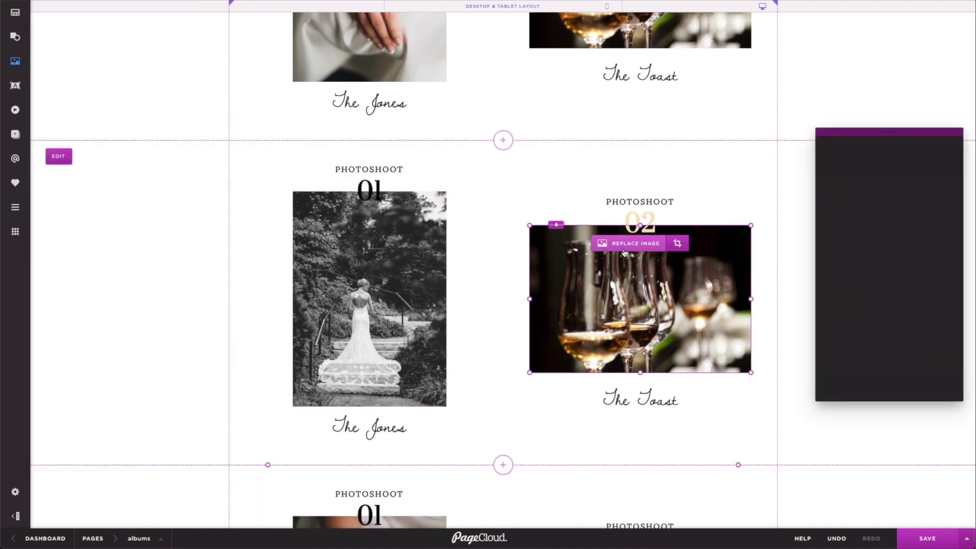
pyautogui.scroll(-10, 204, 305)
pyautogui.click(218, 416)
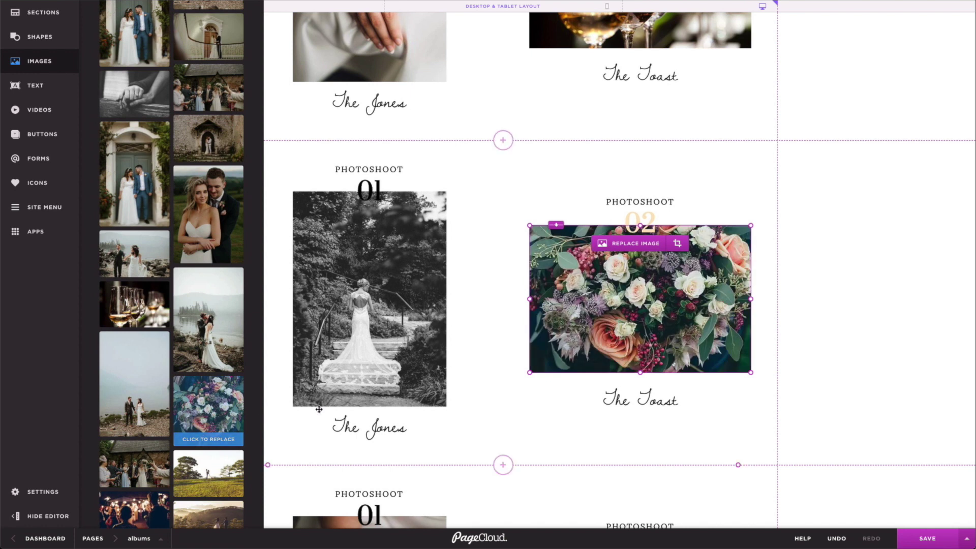
# Step: Delete the extra Photoshoot section copy below the duplicate
pyautogui.click(480, 423)
pyautogui.scroll(-5, 480, 423)
pyautogui.click(170, 375)
pyautogui.click(111, 260)
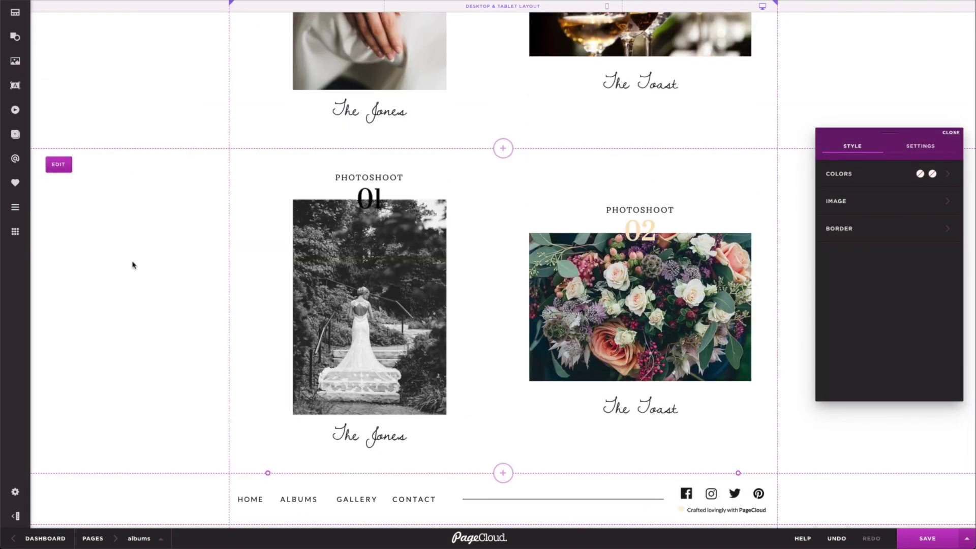
# Step: Switch to the Mobile Phone Layout and scroll through the page
pyautogui.scroll(10, 191, 226)
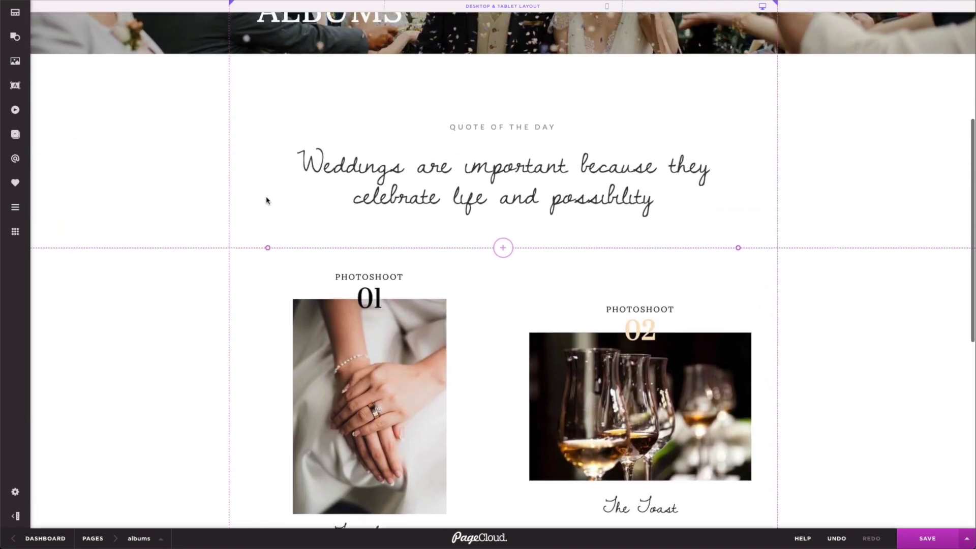
pyautogui.click(462, 10)
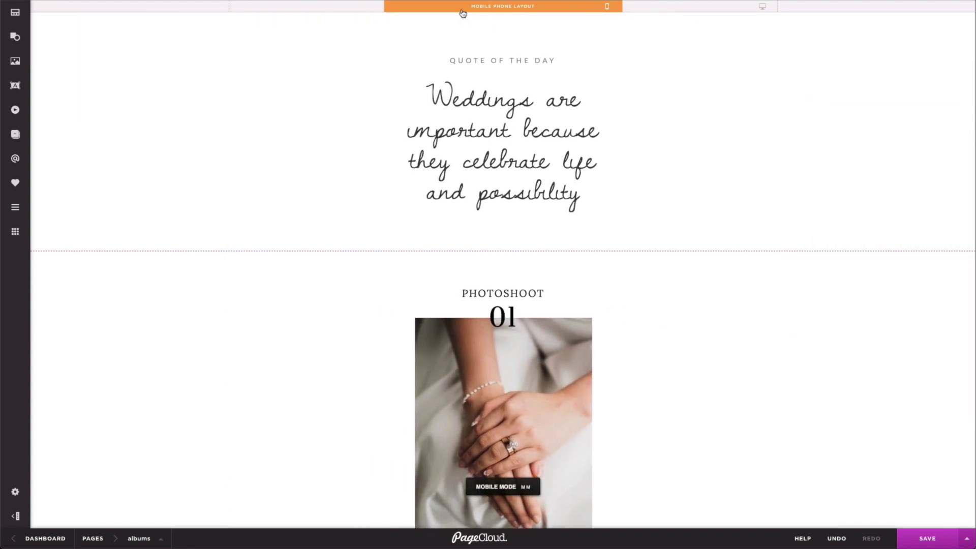
pyautogui.scroll(-13, 352, 185)
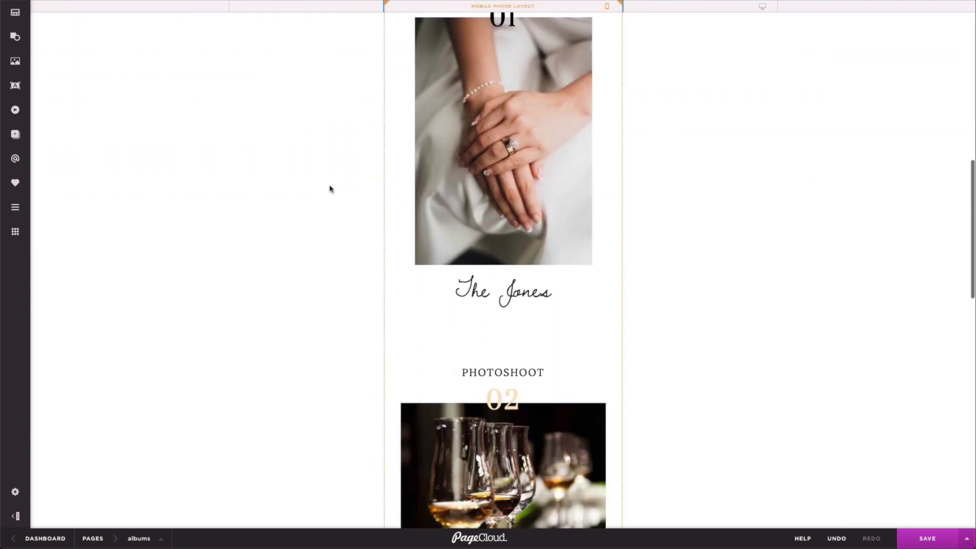
pyautogui.scroll(-10, 330, 189)
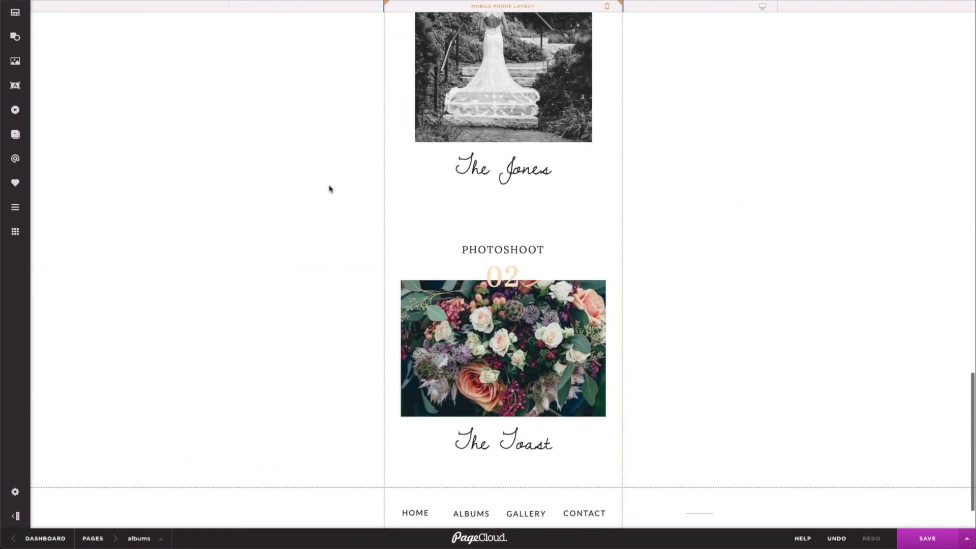
# Step: From HELP, open the support chat and send a question about upcoming design collections
pyautogui.click(804, 538)
pyautogui.click(811, 457)
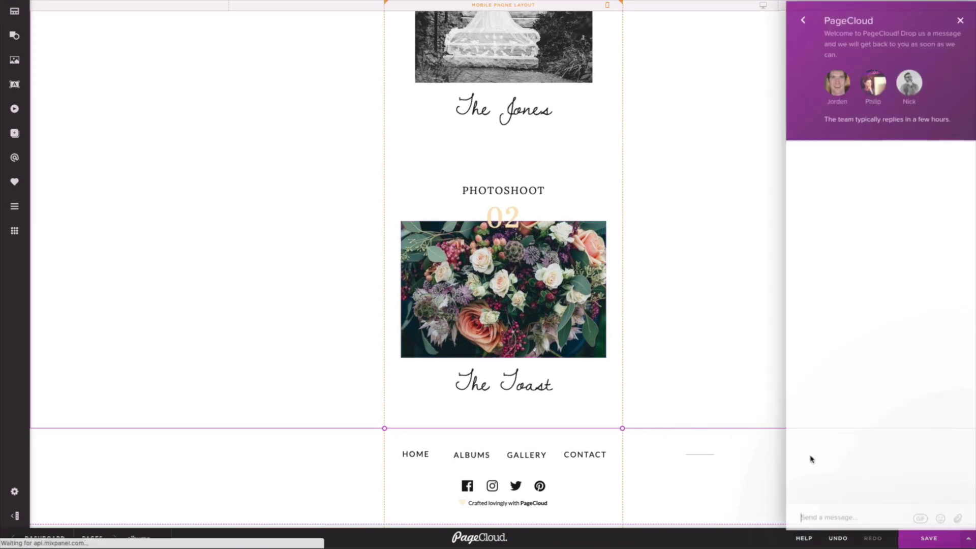
pyautogui.write('Hey')
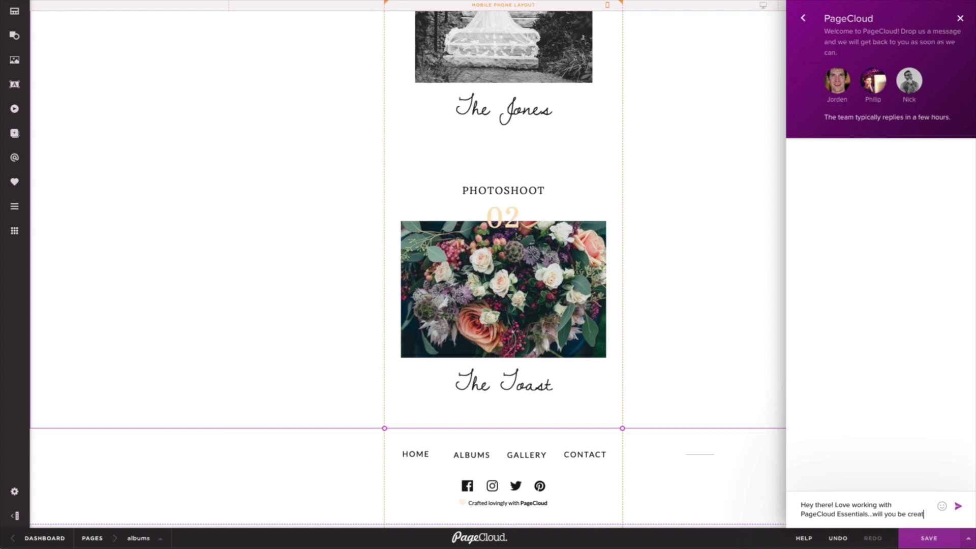
pyautogui.write('one?')
pyautogui.press('Return')
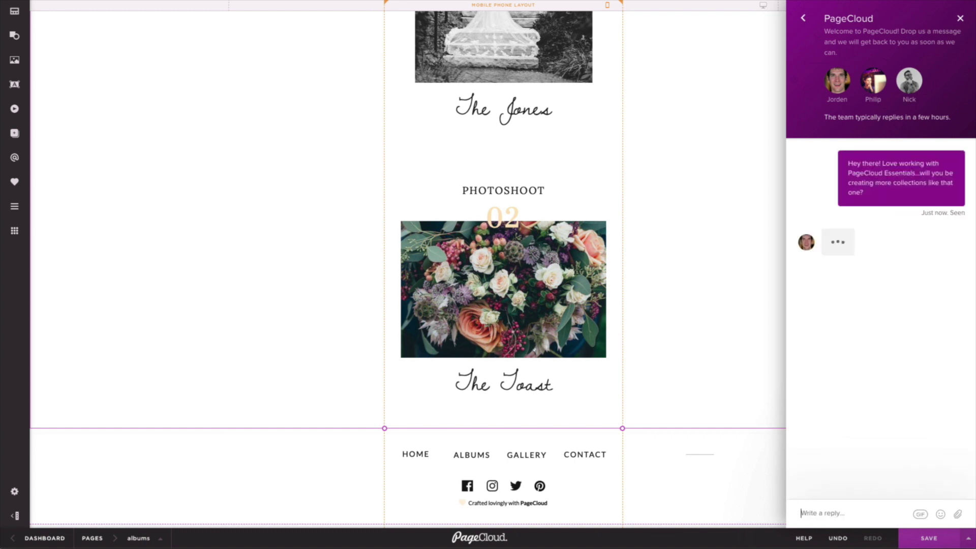